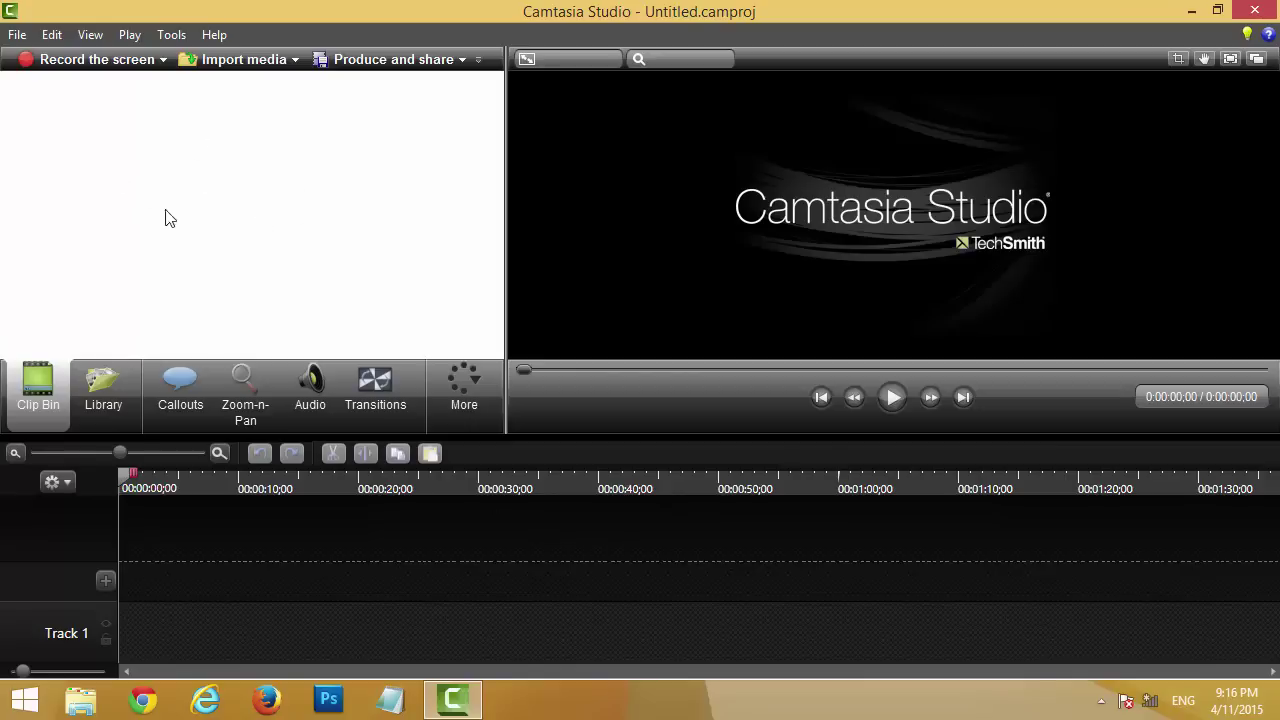
Step: Import the media files "Hoat hinh" and "logo" from the "Chen logo len video" folder into the project
left_click(17, 35)
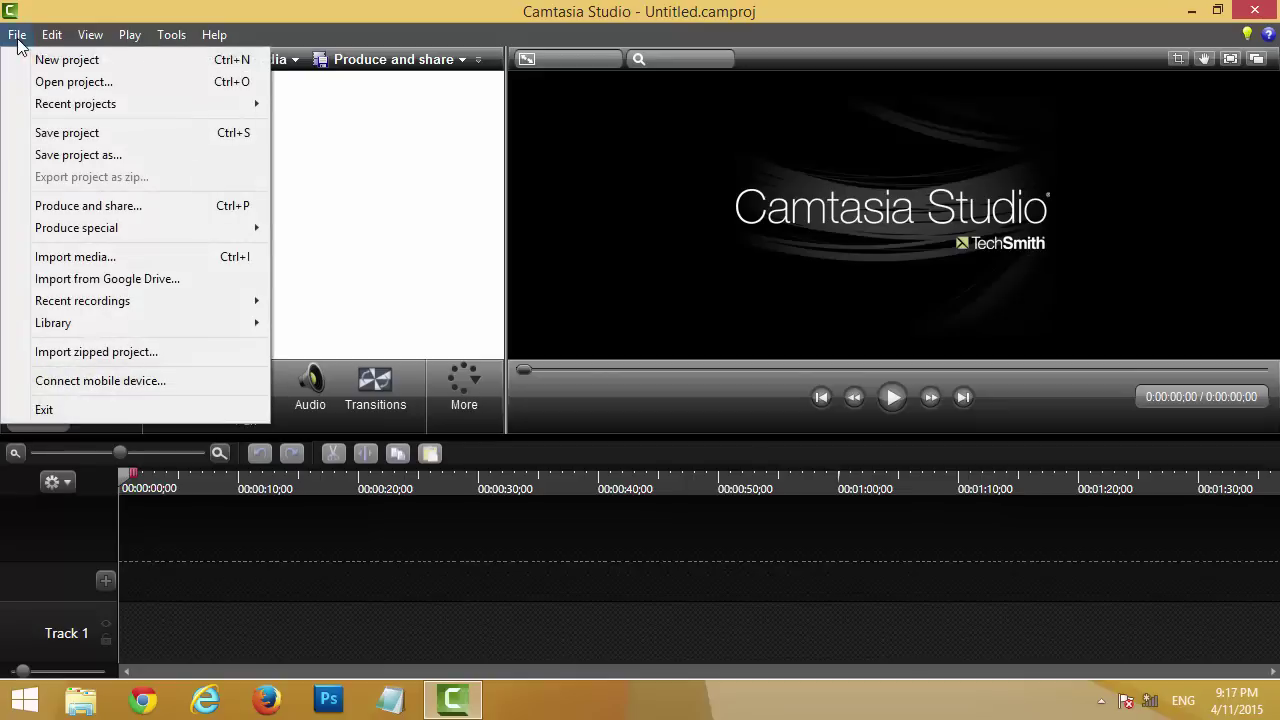
left_click(88, 256)
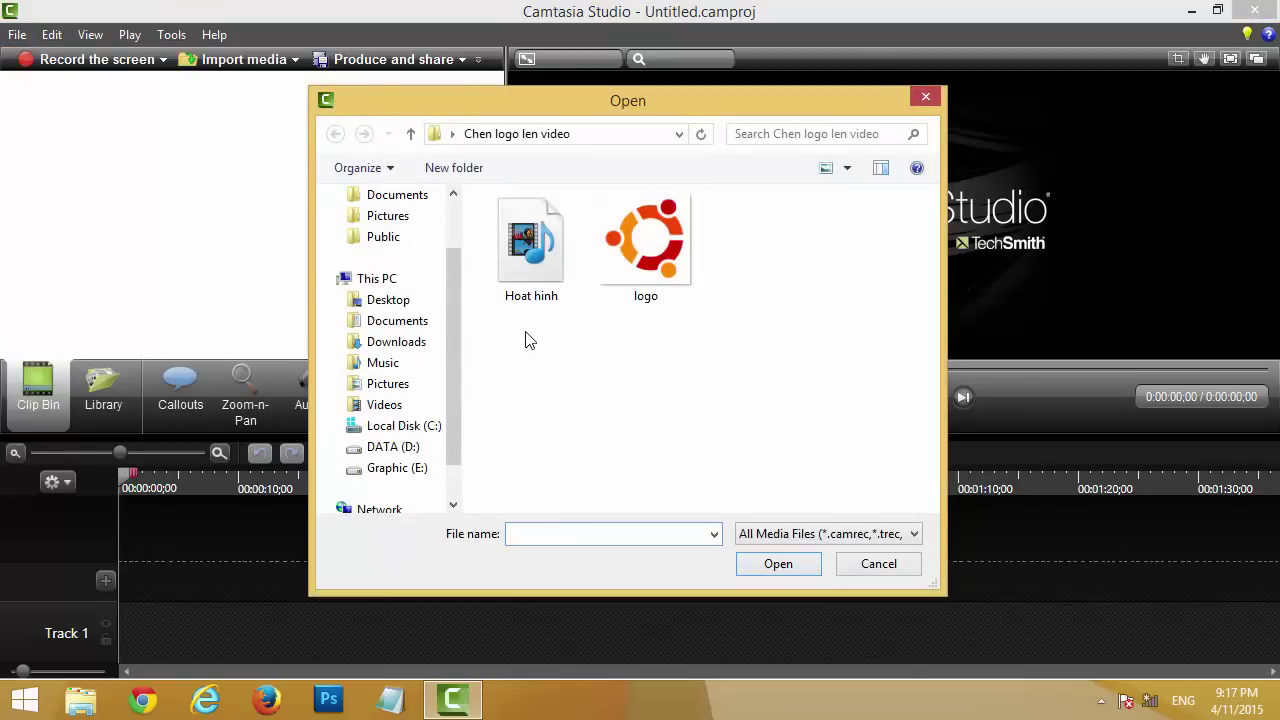
left_click(531, 281)
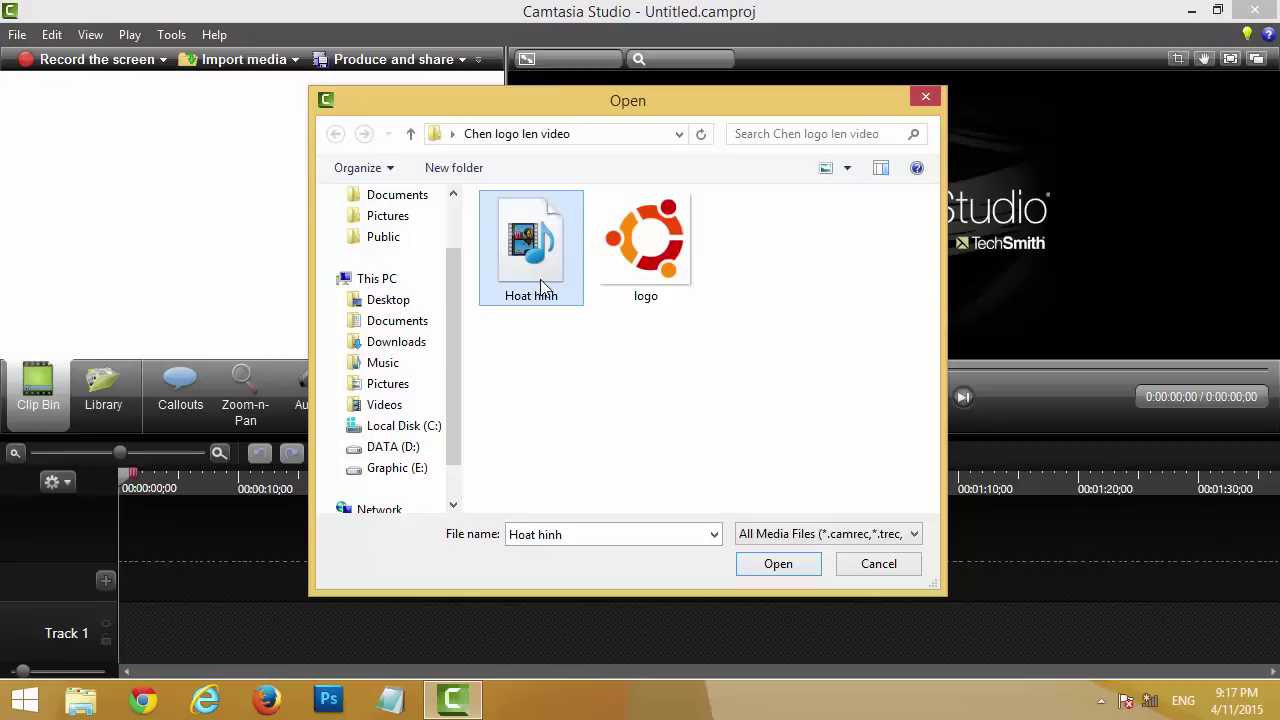
left_click_drag(690, 310, 515, 214)
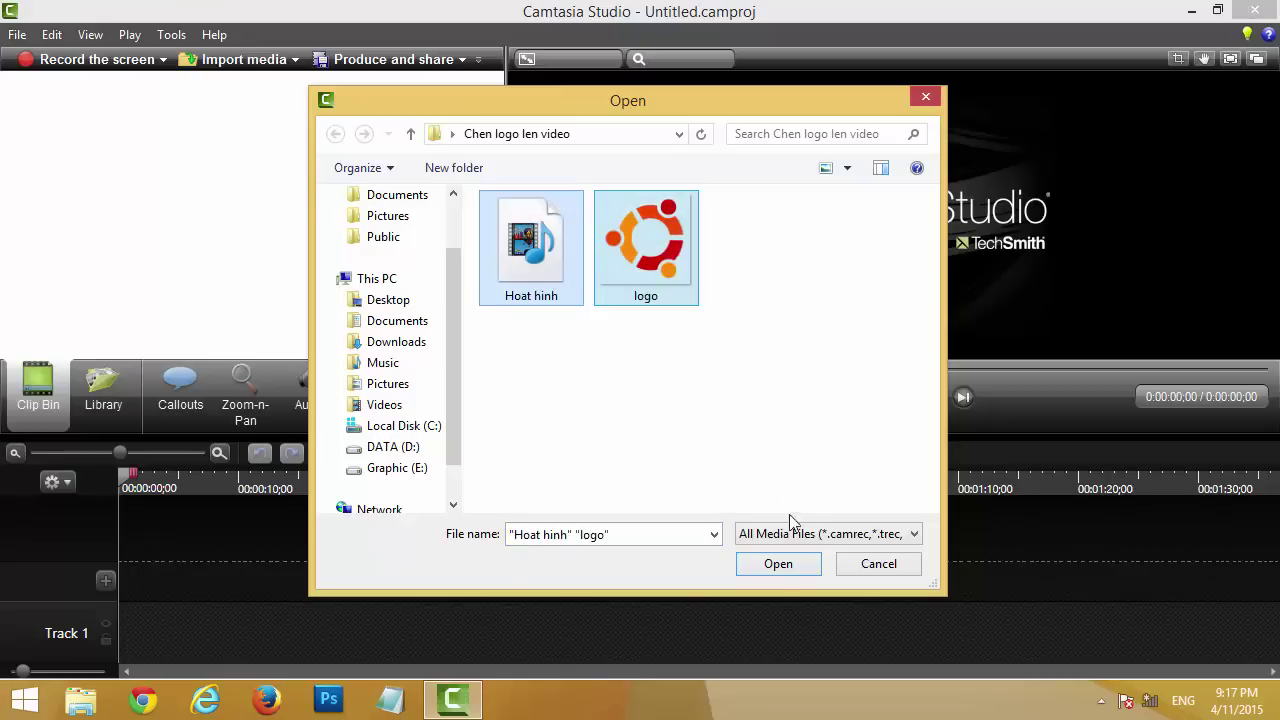
left_click(778, 564)
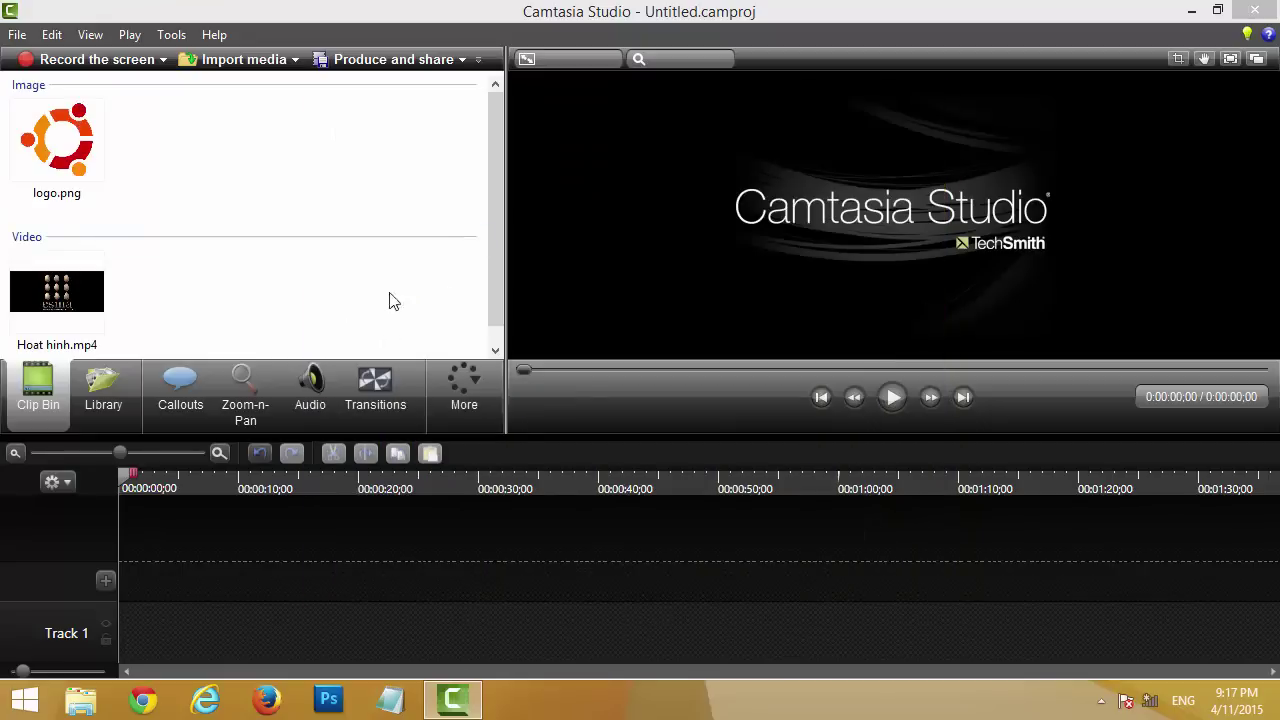
Step: Place Hoat hinh.mp4 on Track 1 starting at 0:00:00;00 and play back its opening seconds
left_click_drag(492, 210, 496, 280)
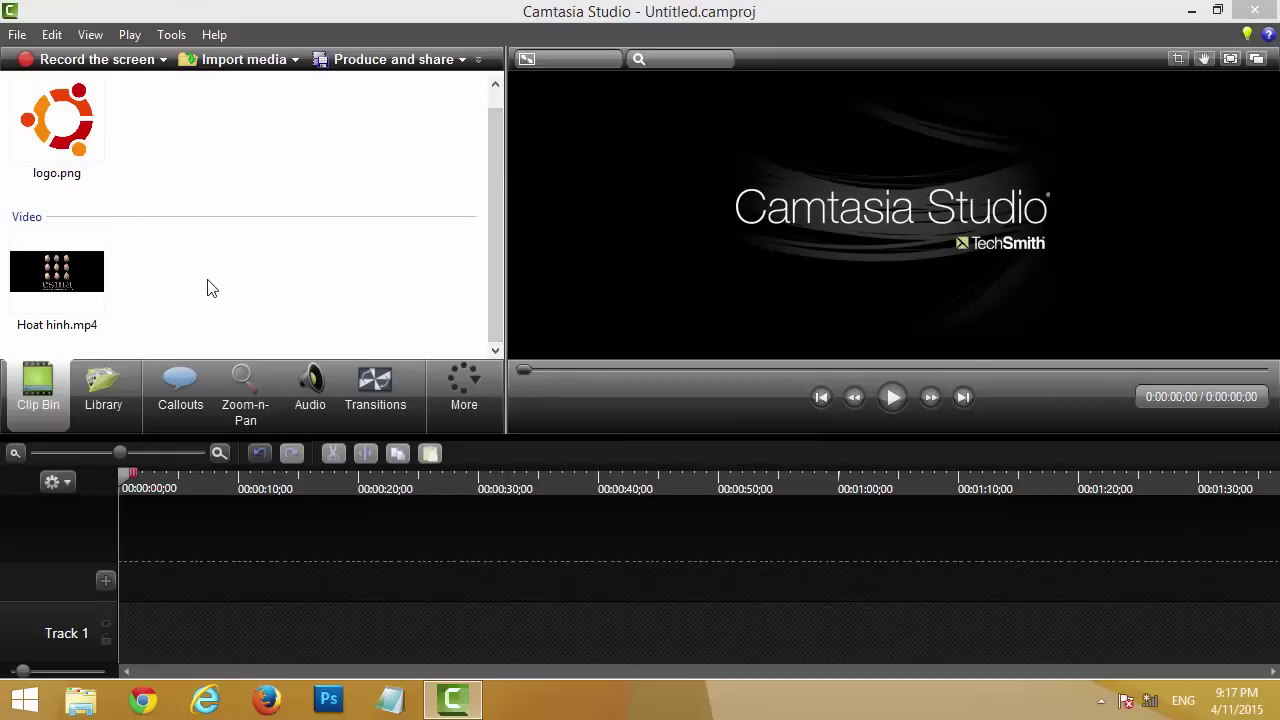
mouse_move(35, 272)
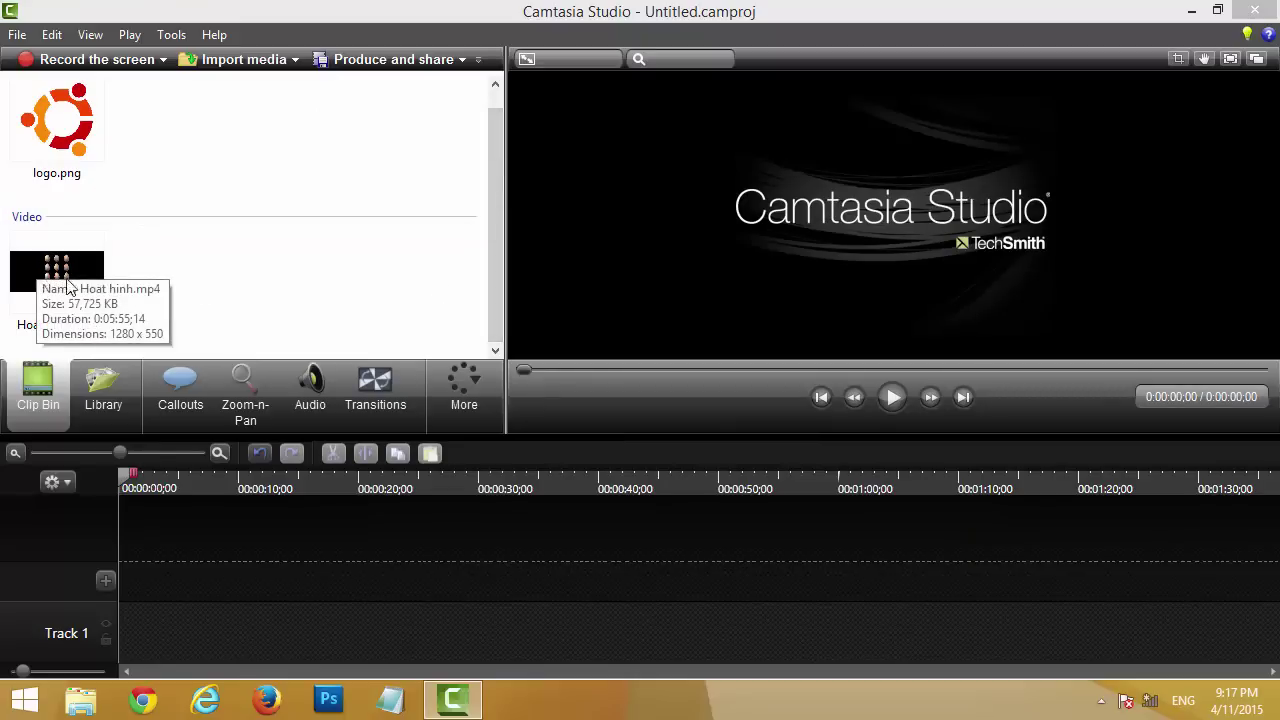
left_click_drag(42, 274, 132, 636)
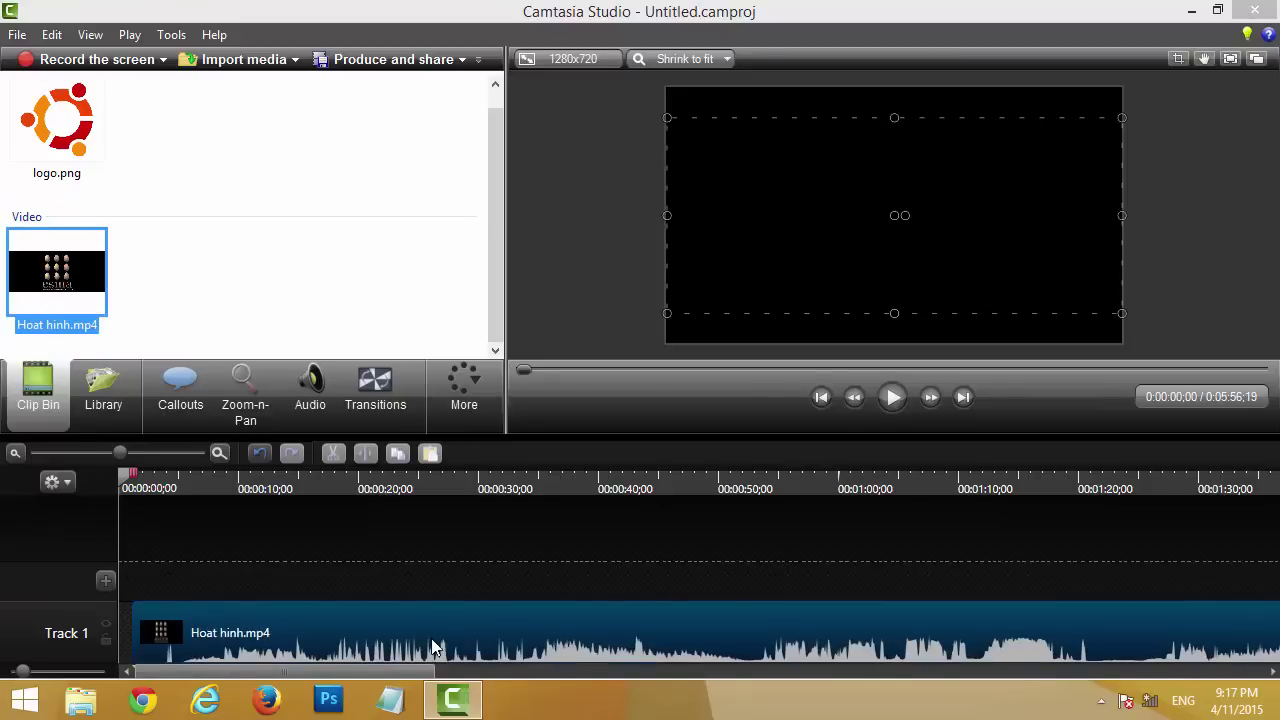
mouse_move(420, 640)
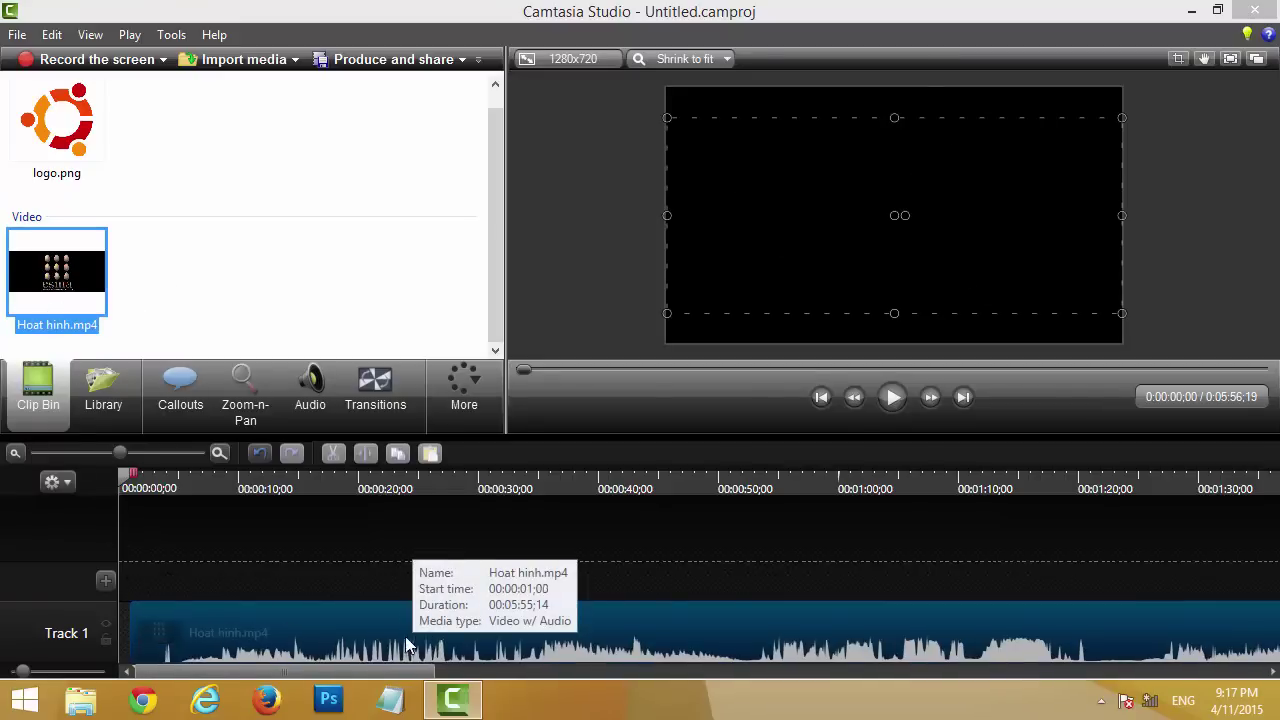
left_click_drag(405, 636, 349, 635)
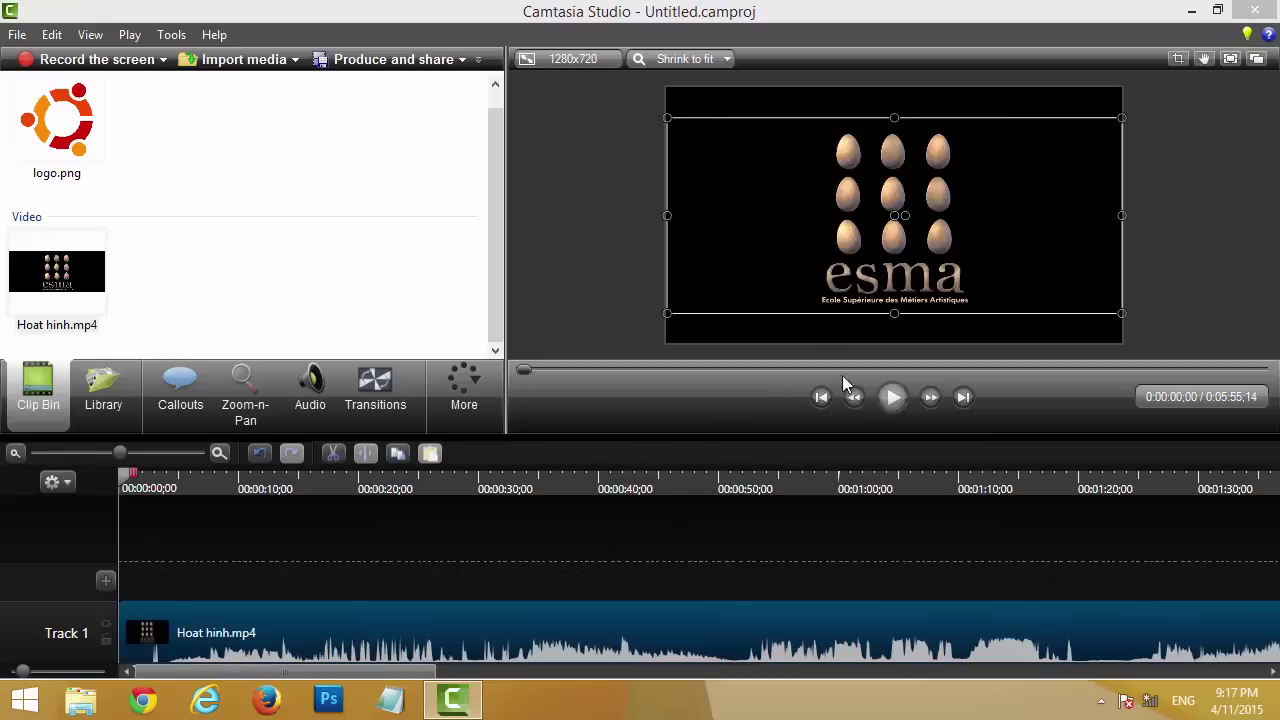
left_click(891, 396)
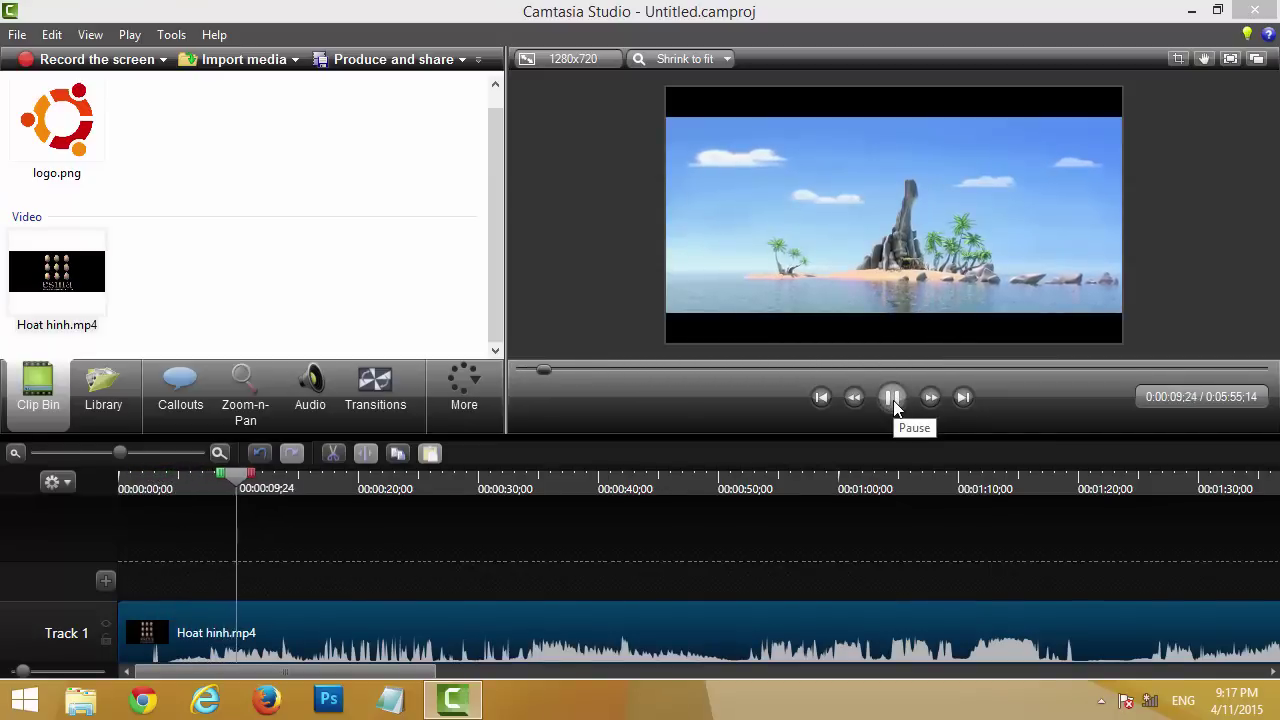
left_click(893, 400)
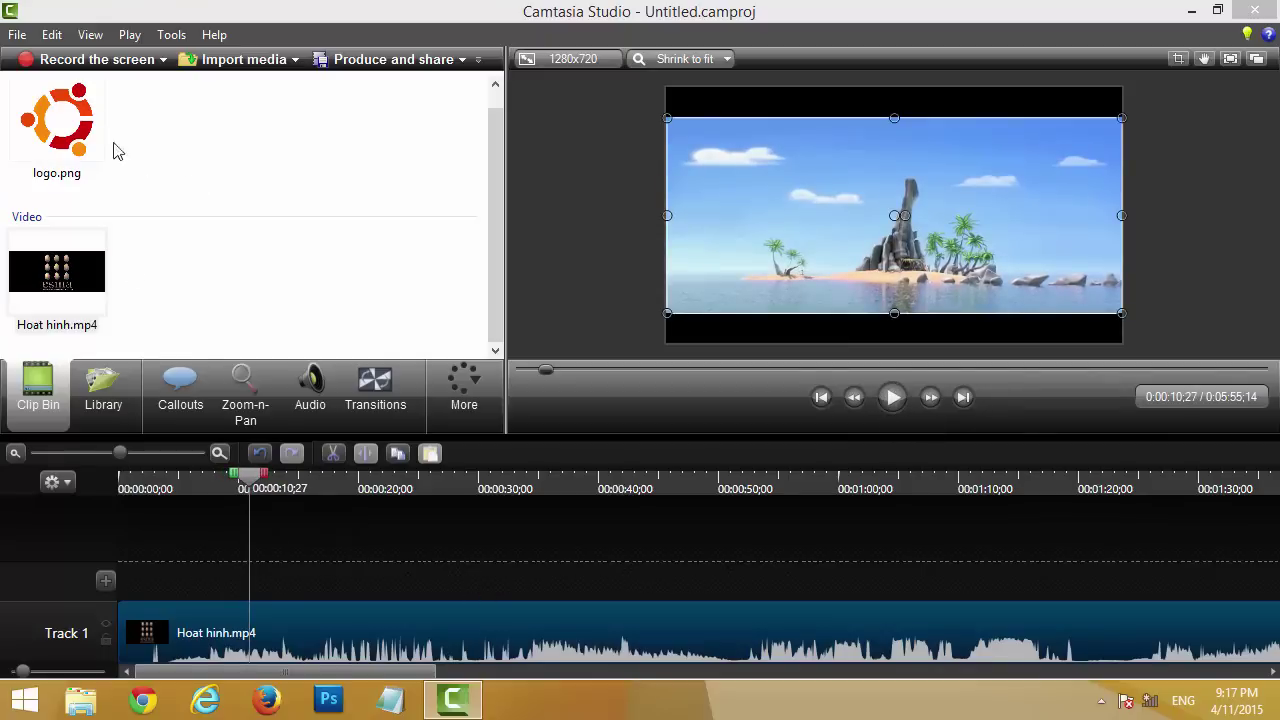
Step: Add logo.png on Track 2 above the video, align its start with 0:00:00;00, and preview the opening
left_click_drag(60, 116, 158, 595)
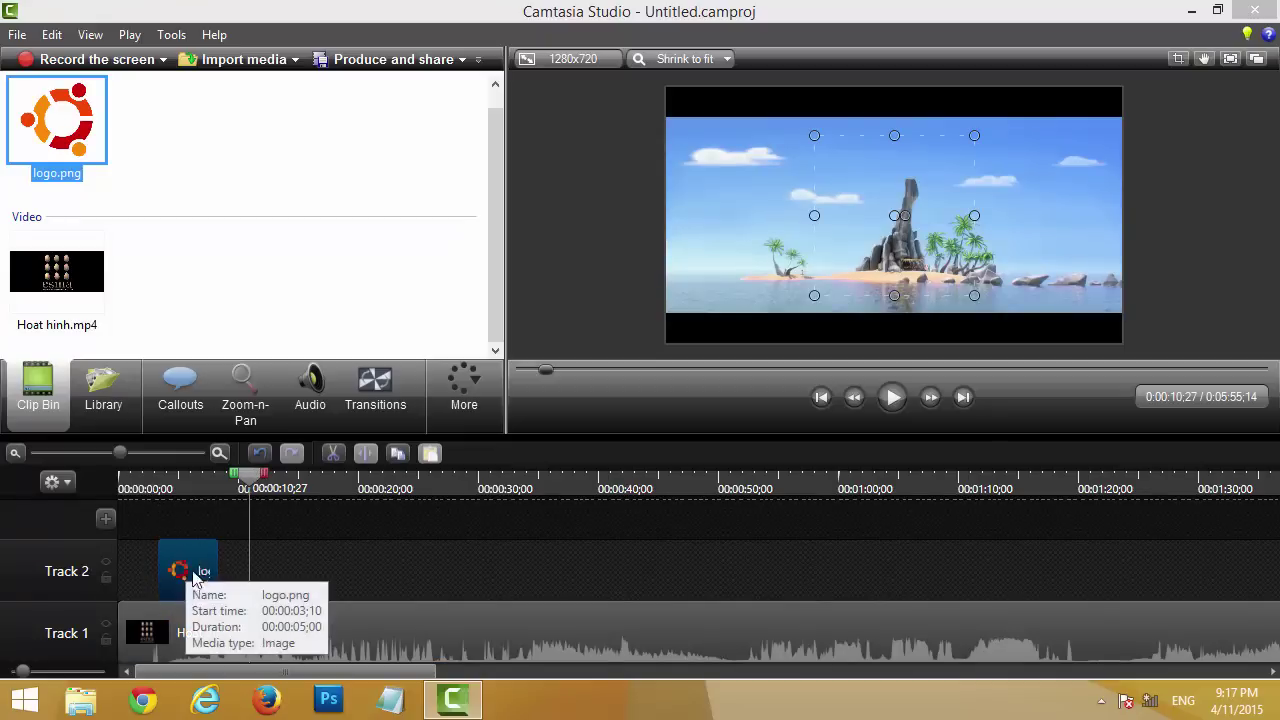
left_click_drag(24, 670, 14, 670)
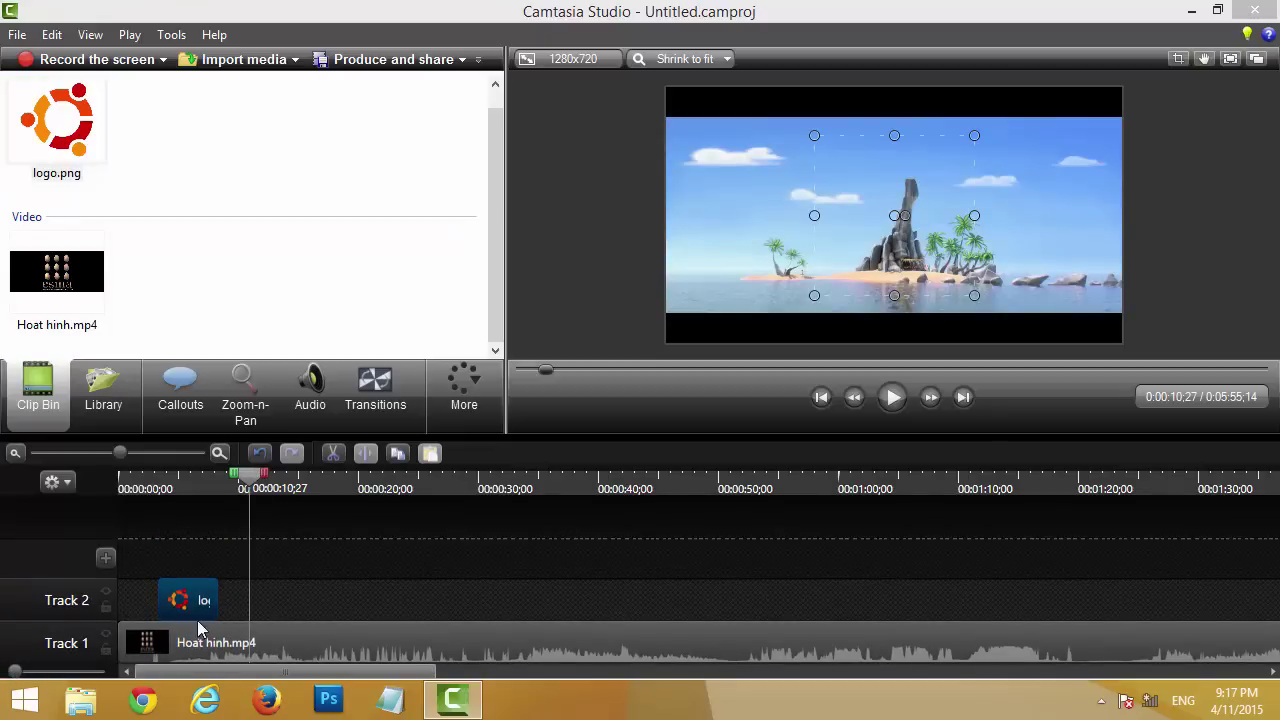
mouse_move(190, 640)
left_mouse_down()
mouse_move(195, 668)
mouse_move(205, 645)
left_mouse_up()
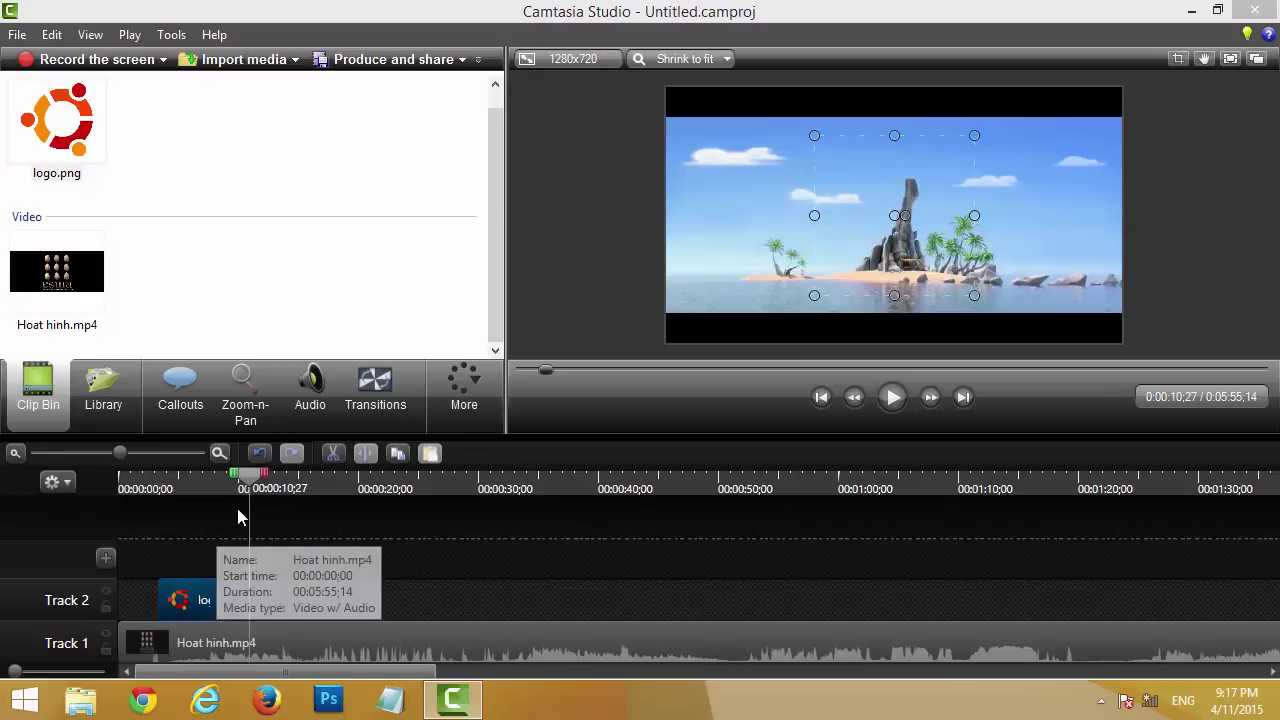
left_click_drag(250, 487, 118, 478)
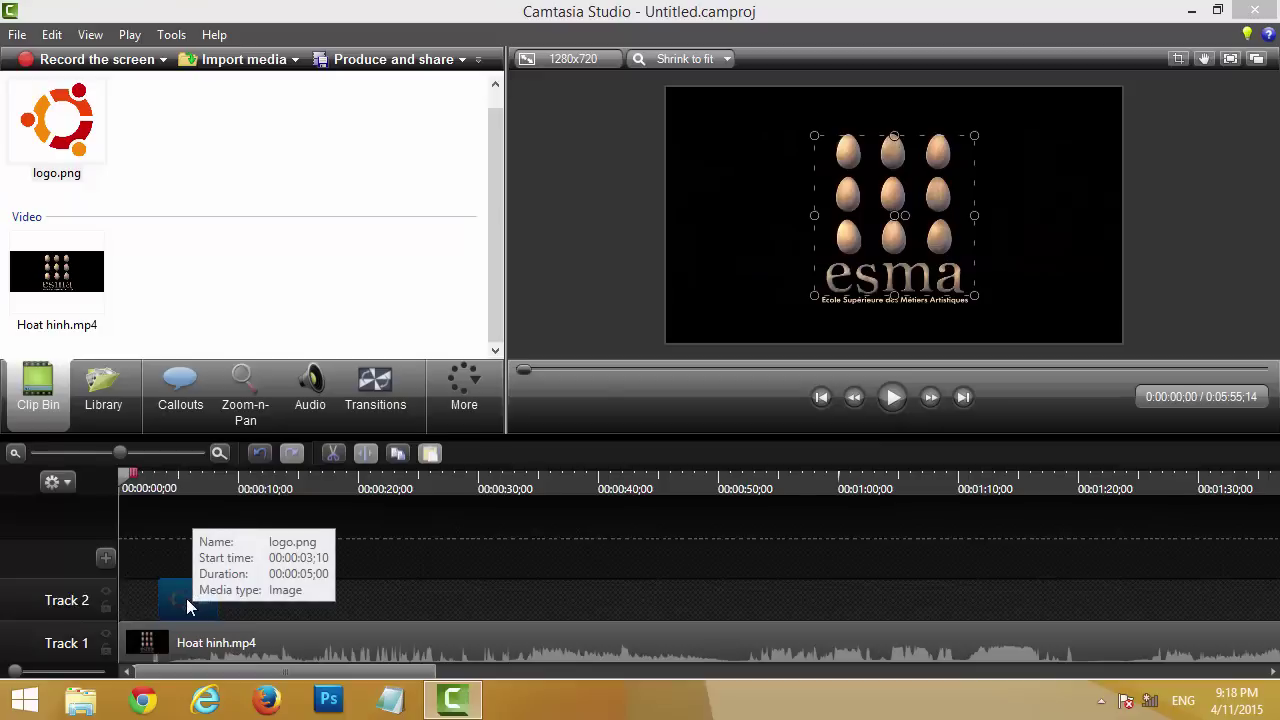
left_click_drag(181, 598, 122, 600)
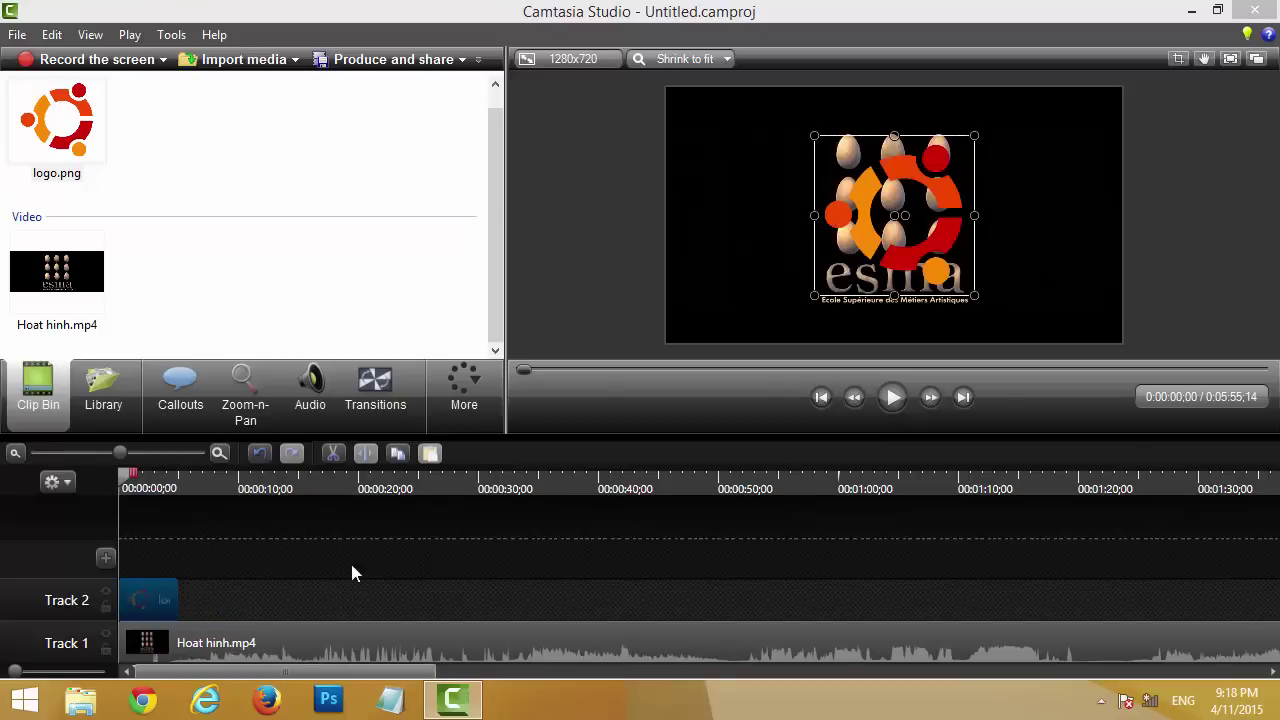
left_click(893, 409)
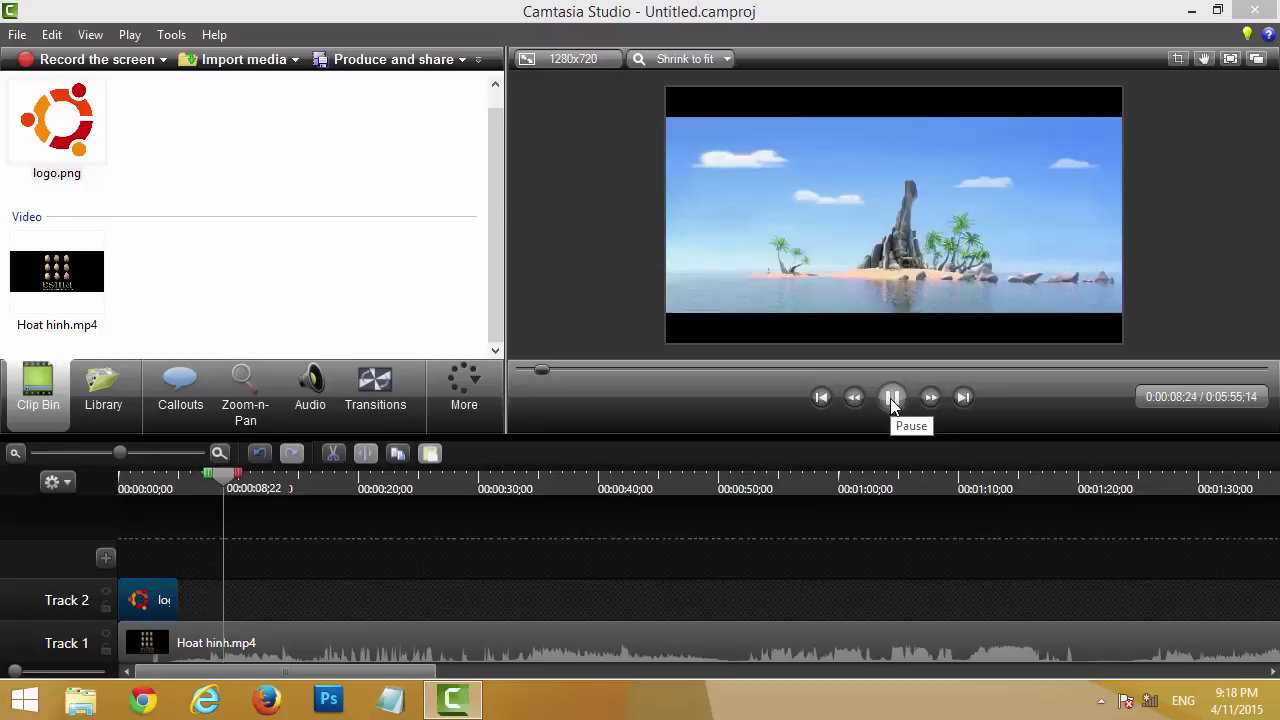
left_click(892, 398)
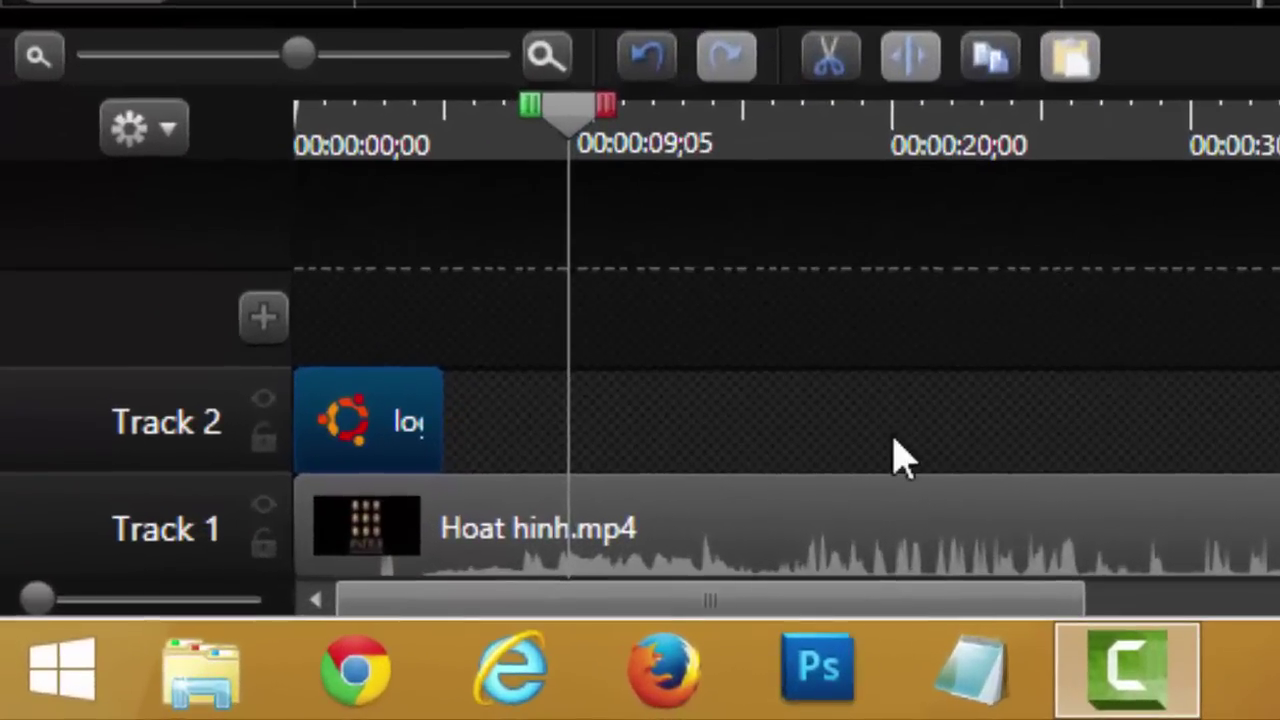
Step: Extend the logo.png clip on Track 2 so that it ends together with the Hoat hinh.mp4 clip
left_click(895, 458)
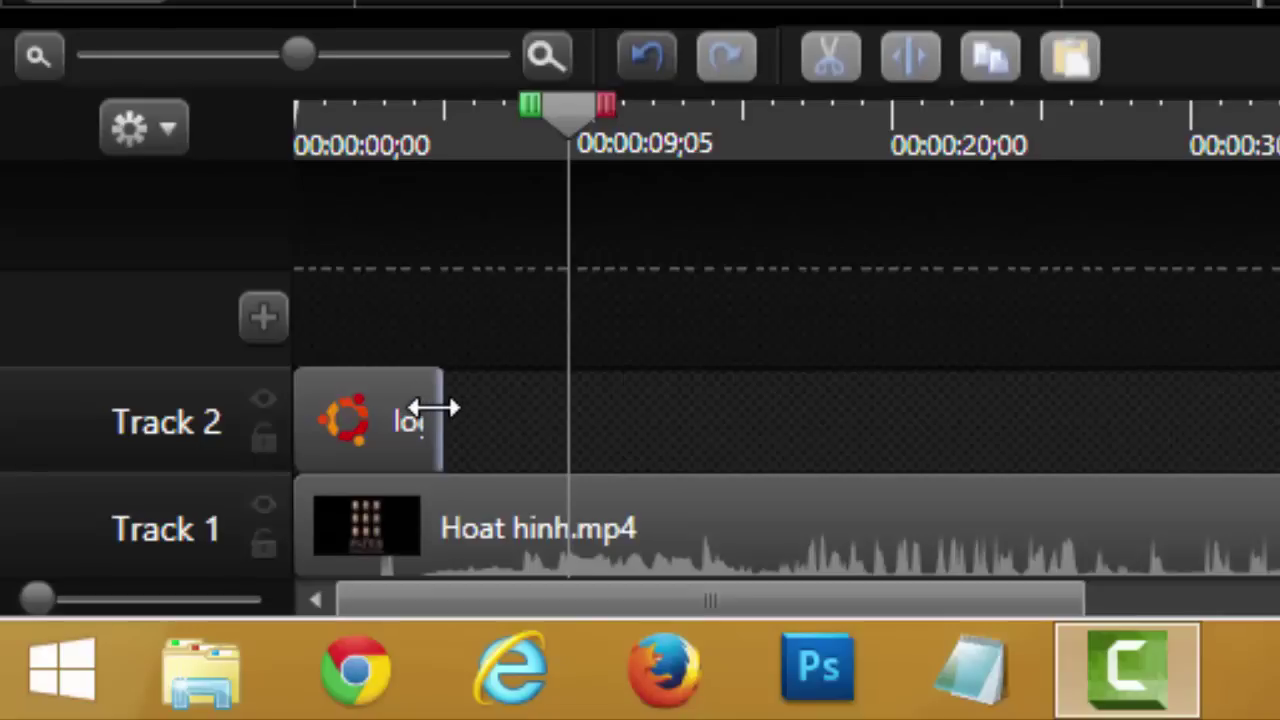
left_click_drag(432, 408, 1113, 399)
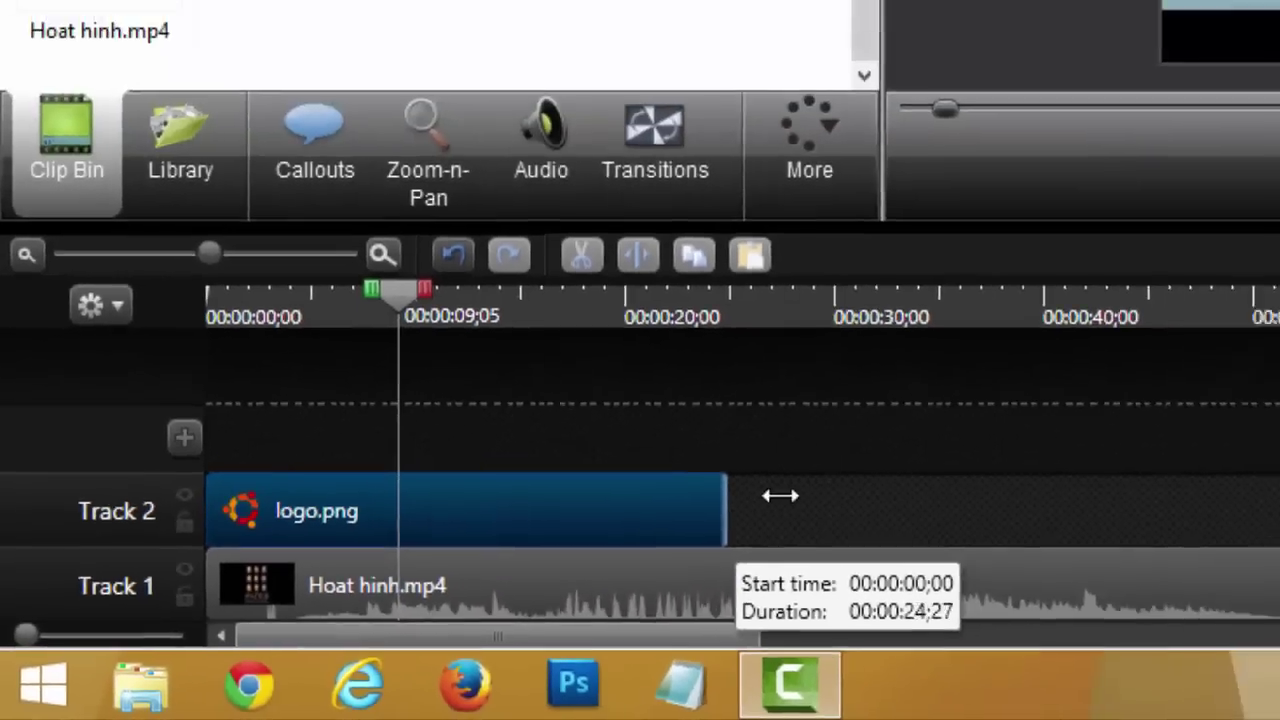
left_click_drag(780, 496, 1279, 474)
left_click_drag(1052, 579, 1096, 583)
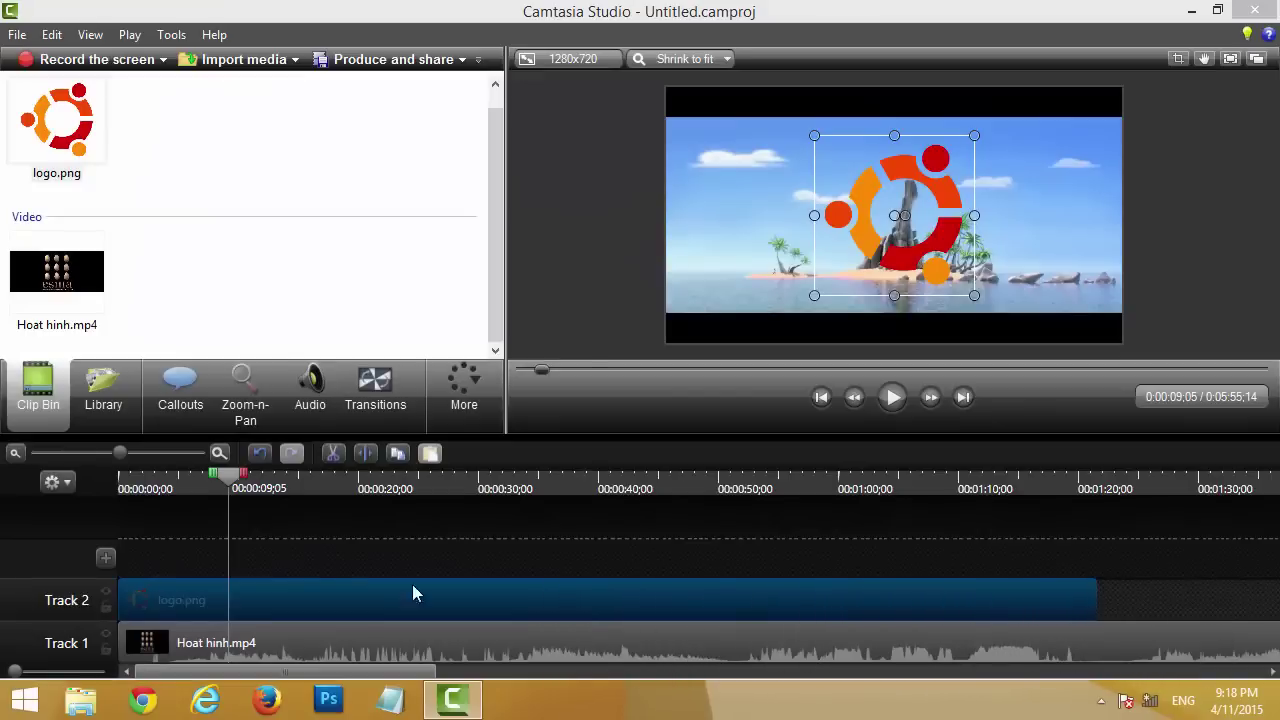
left_click(14, 455)
left_click(14, 455)
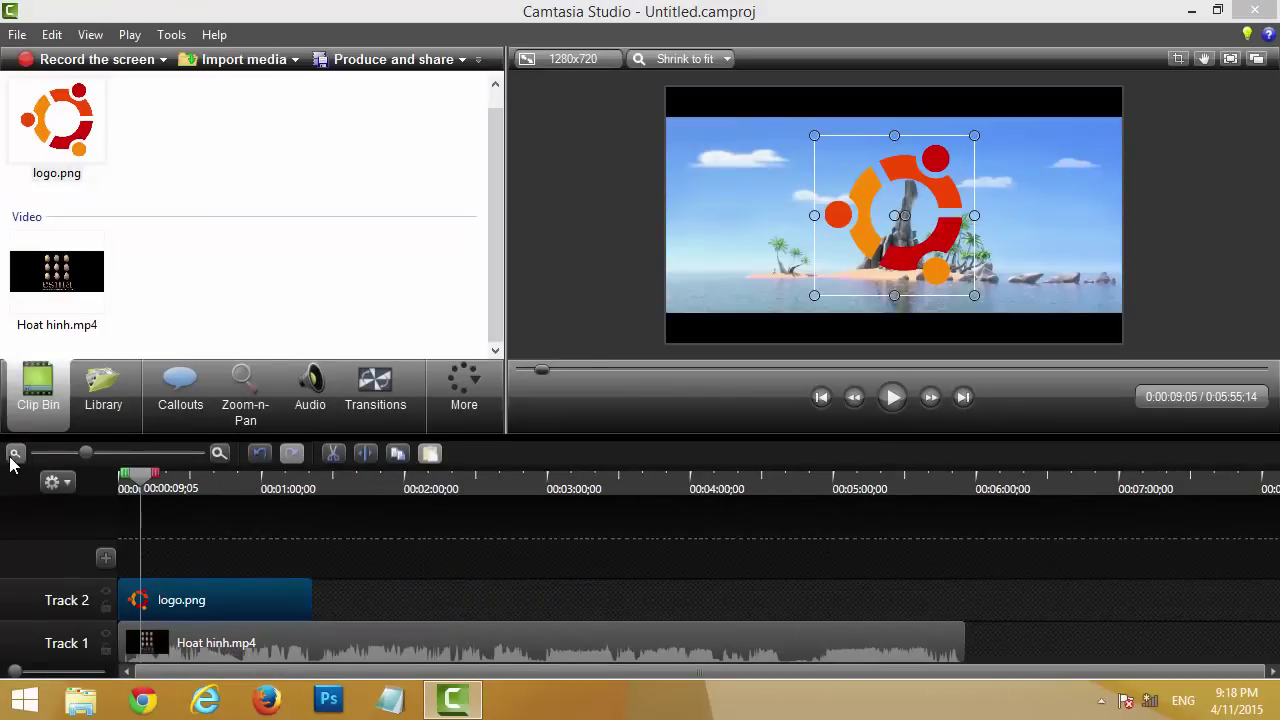
left_click_drag(312, 596, 965, 596)
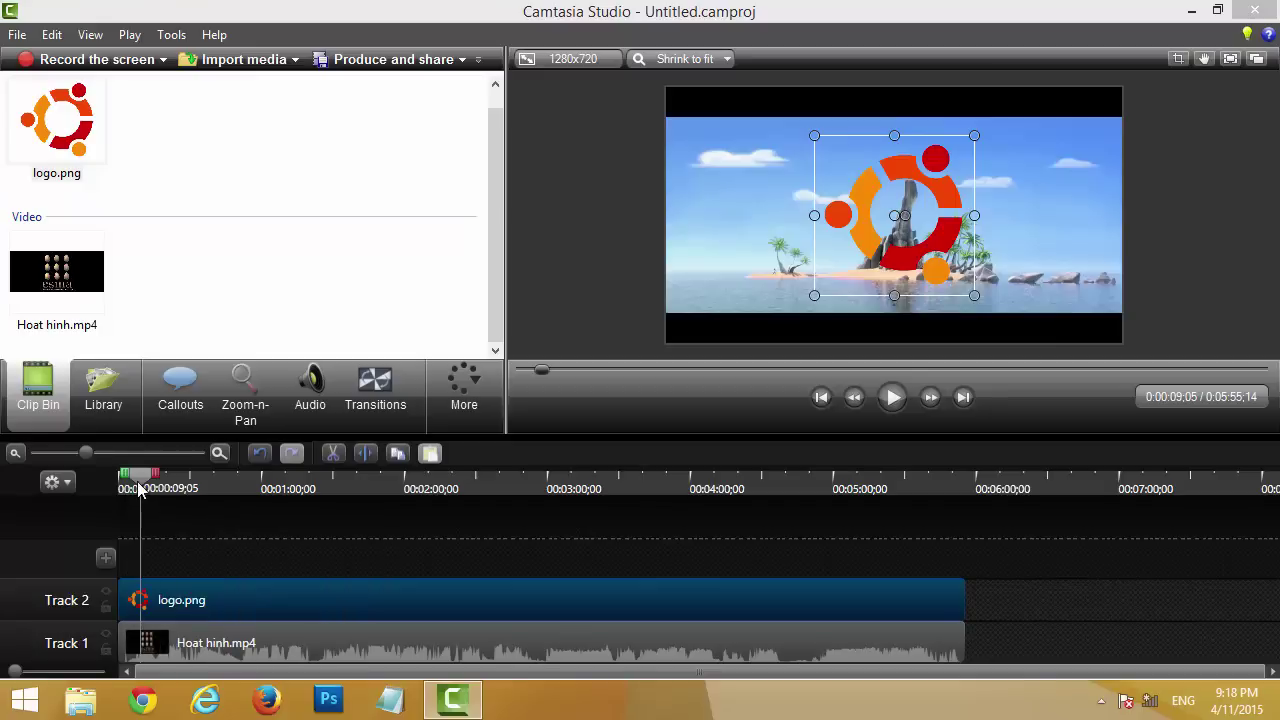
Step: Preview the video with the logo overlay from about 0:00:29
left_click_drag(137, 486, 190, 475)
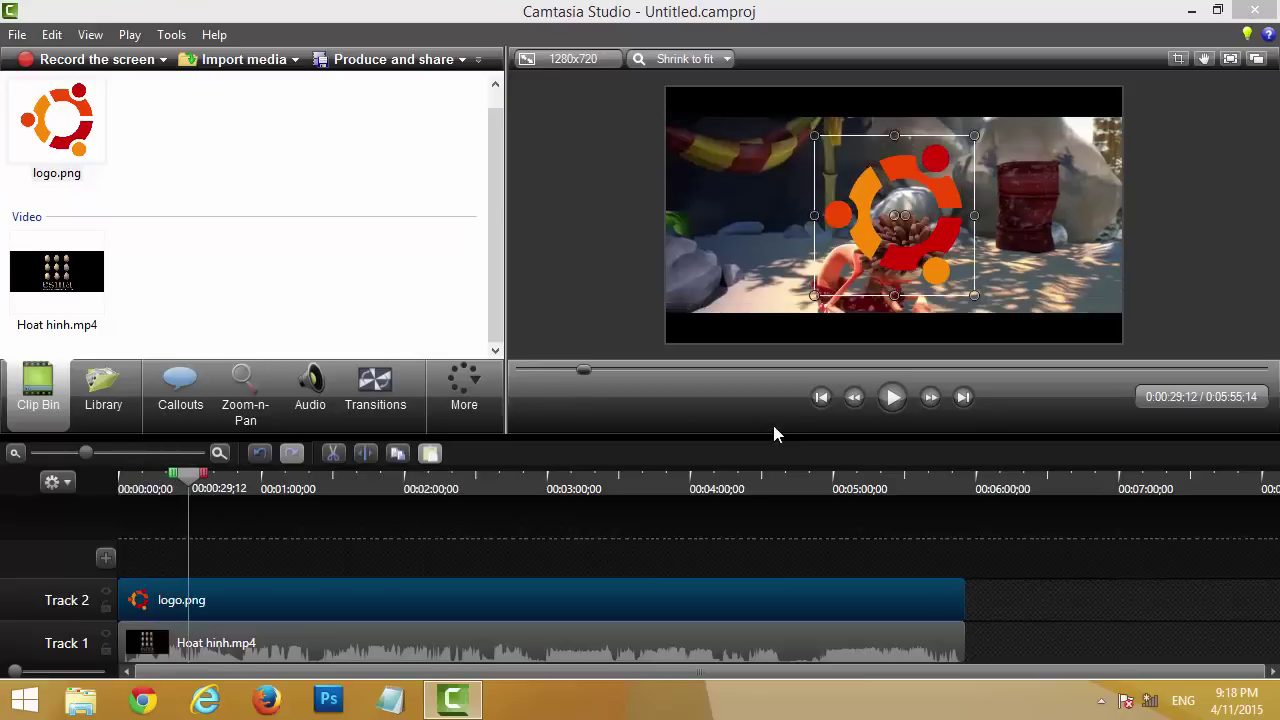
left_click(890, 399)
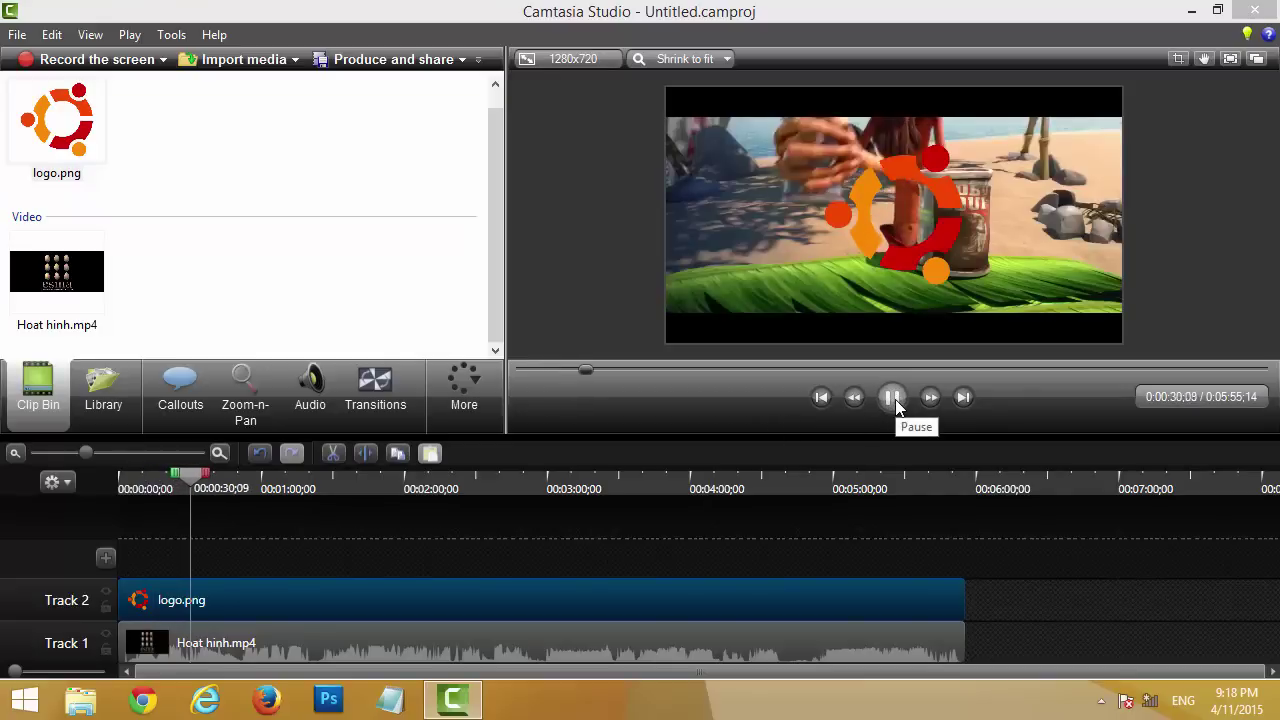
left_click(893, 397)
Step: Shrink the logo on the canvas, place it in the upper-right corner of the video picture, and preview it
left_click(926, 218)
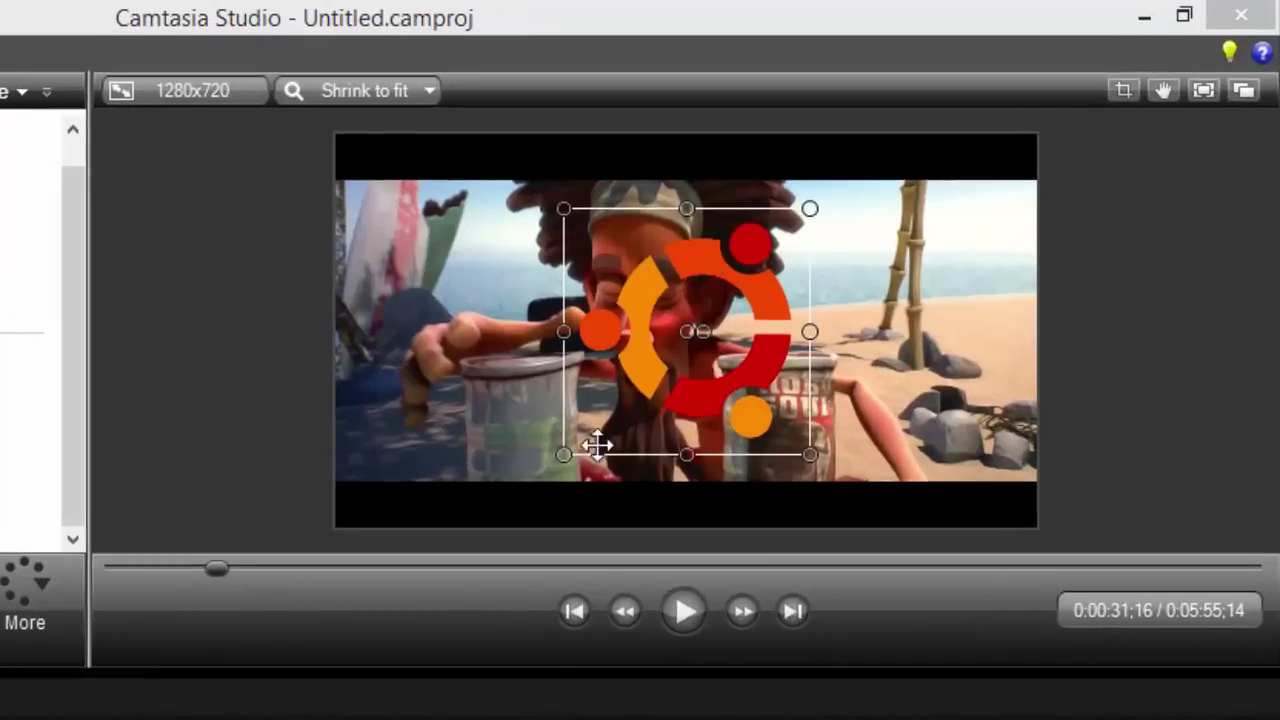
left_click_drag(564, 456, 982, 228)
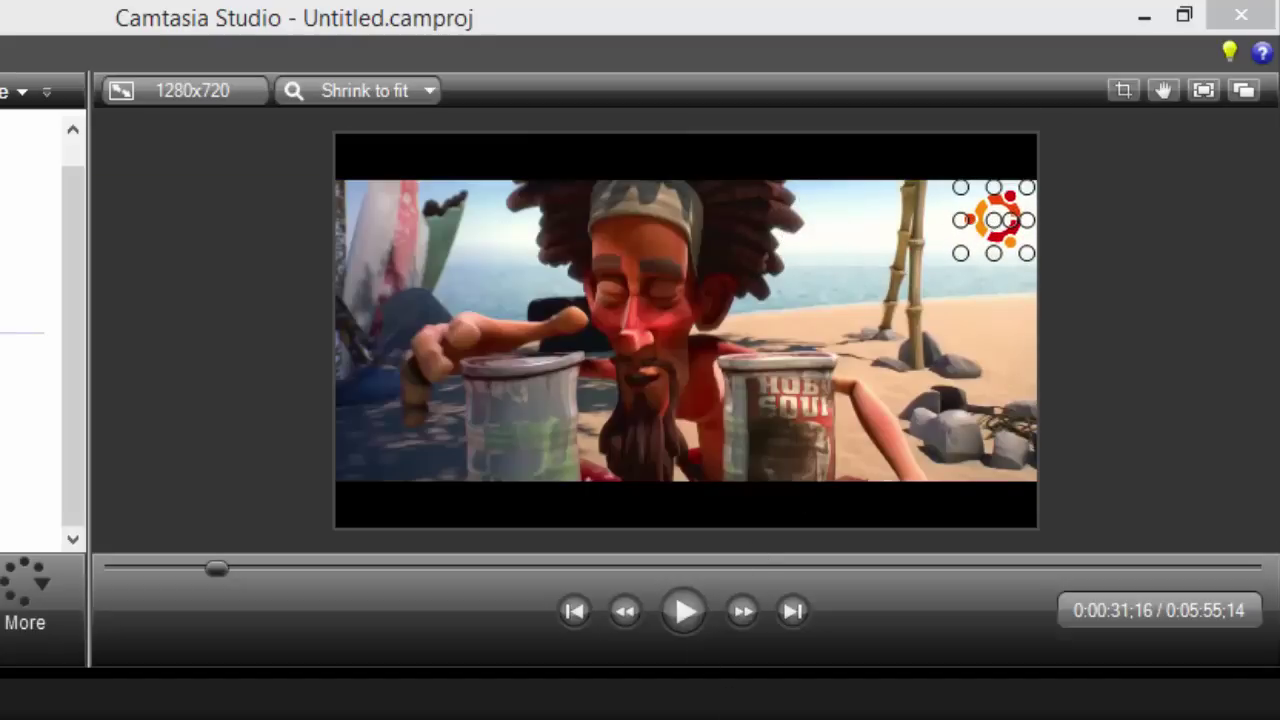
left_click(688, 615)
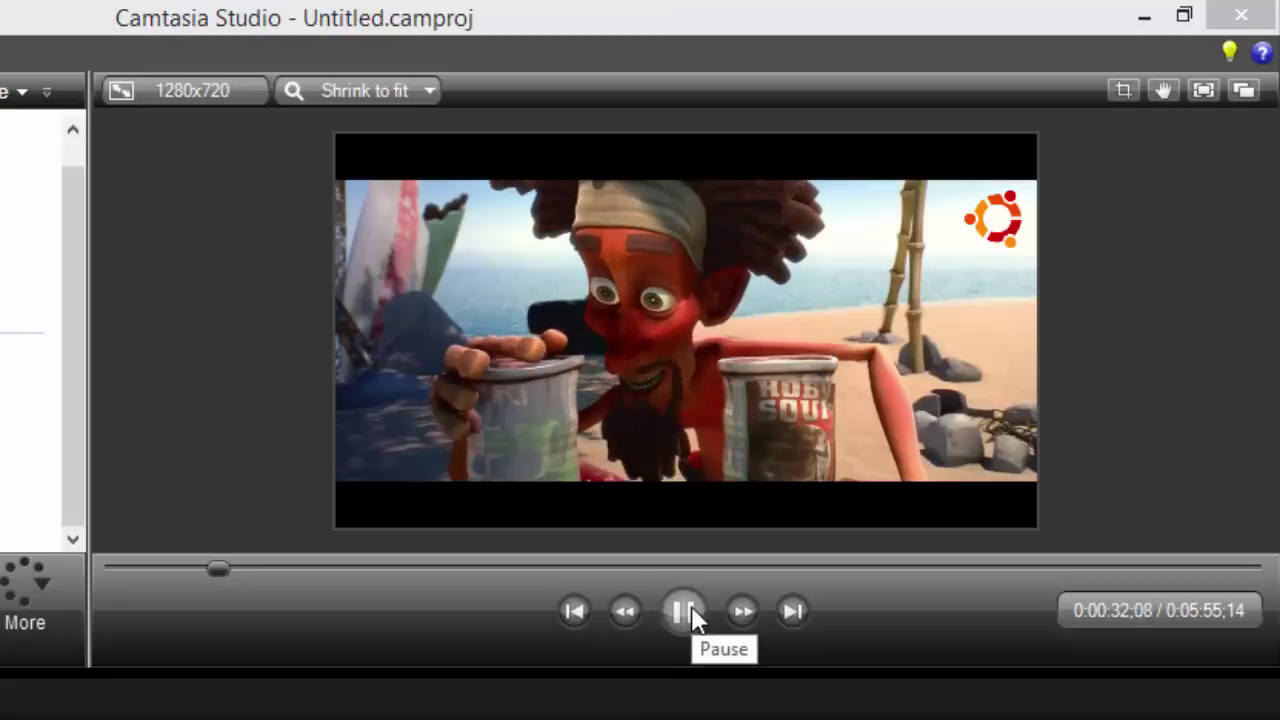
left_click(688, 614)
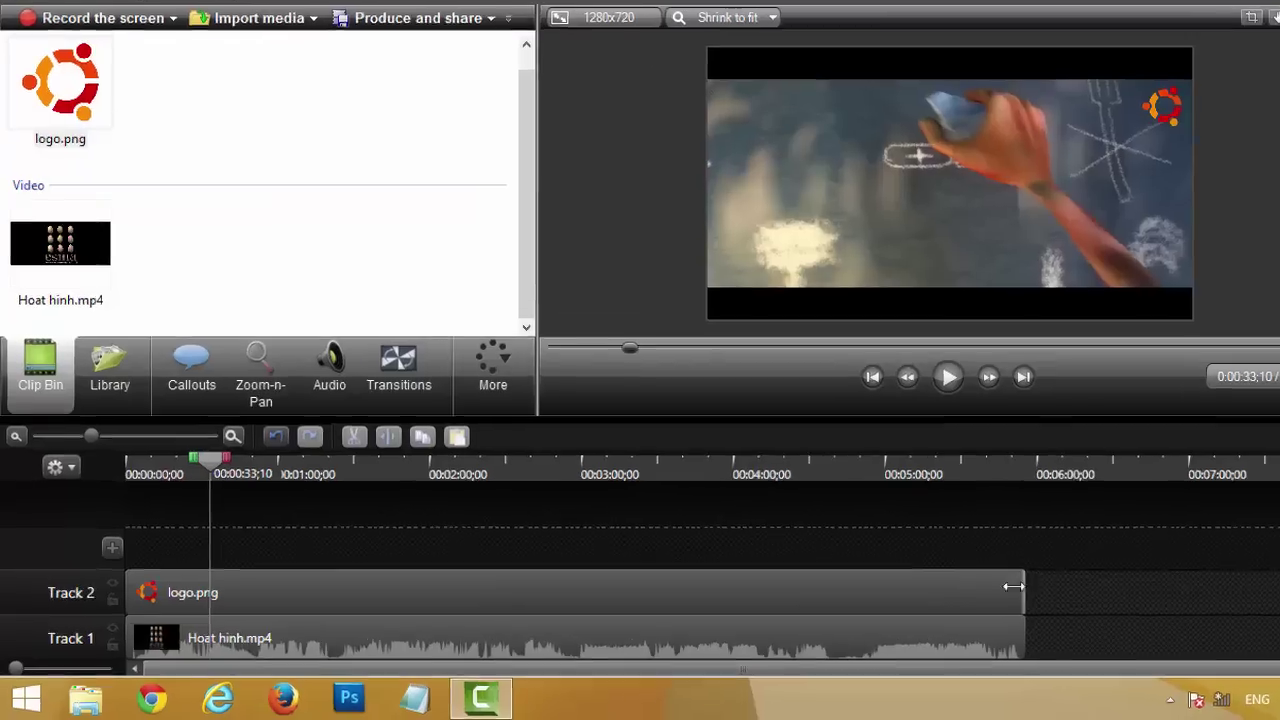
Step: Shorten the logo.png clip on Track 2 to about 40 seconds and return the playhead to the start
left_click_drag(959, 590, 215, 598)
mouse_move(386, 491)
left_mouse_down()
mouse_move(332, 488)
mouse_move(378, 490)
left_mouse_up()
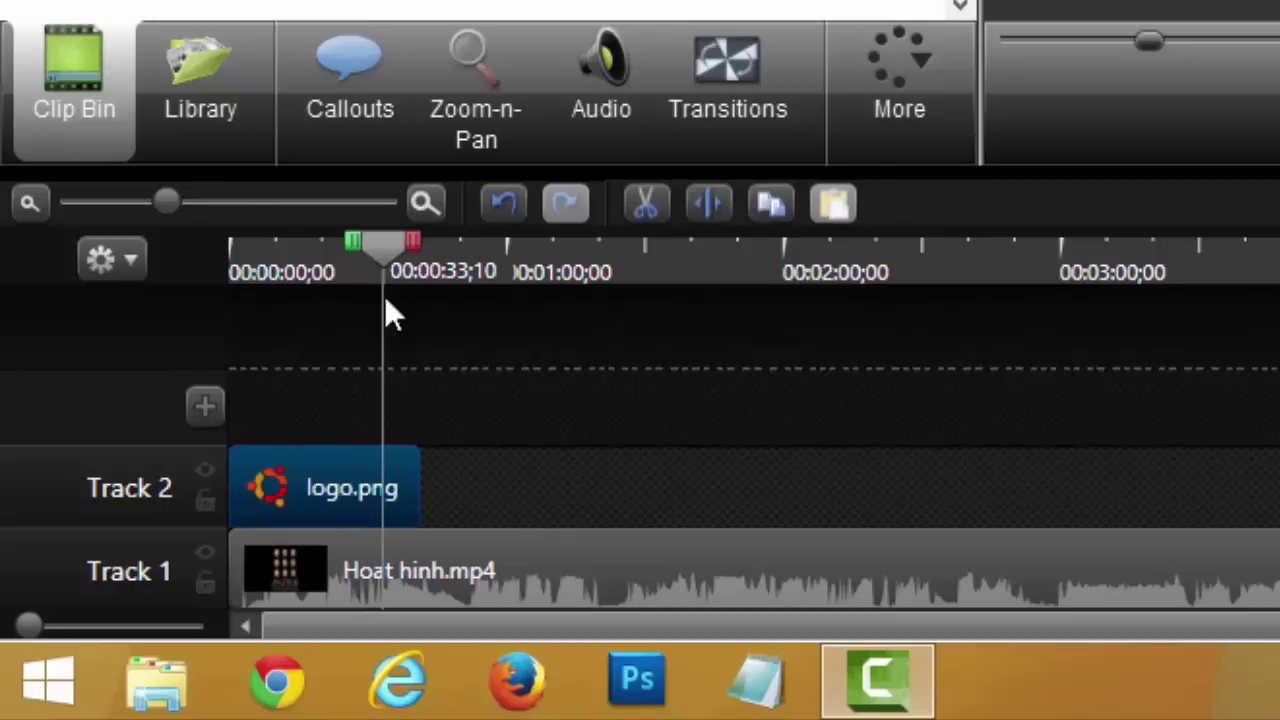
left_click_drag(382, 240, 187, 253)
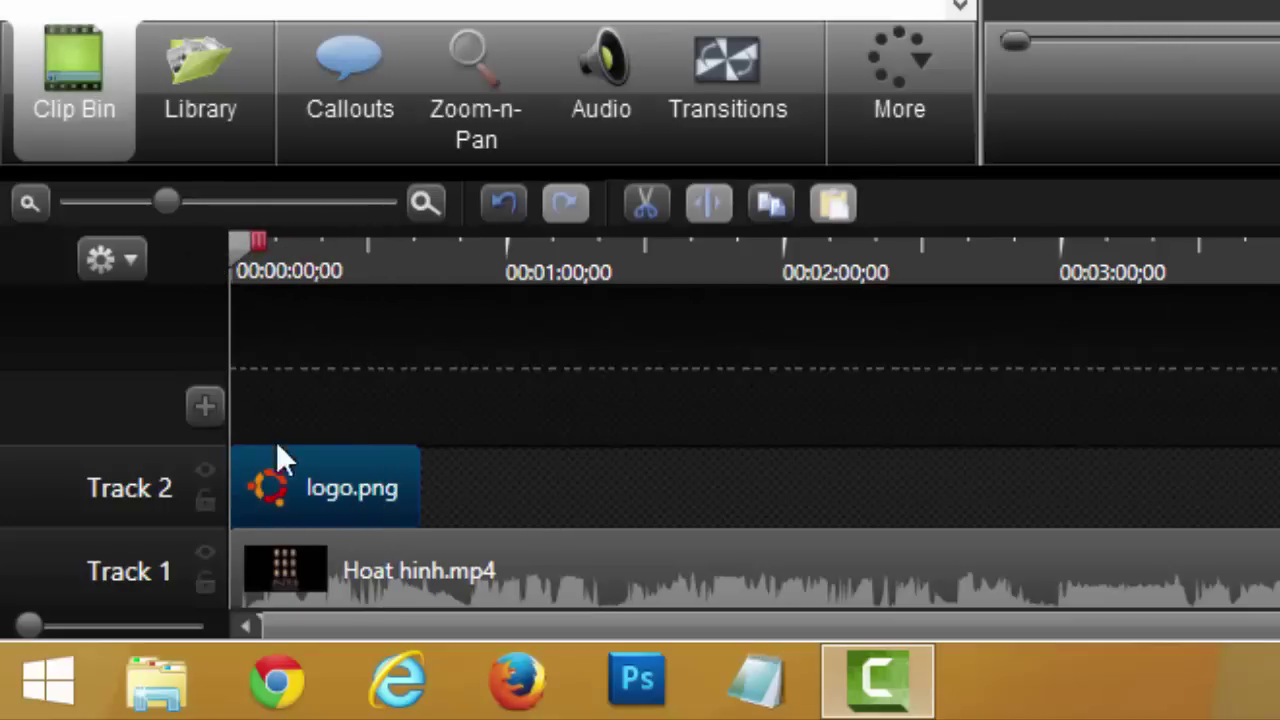
Step: Copy the logo.png clip and paste the duplicate on Track 2 at 0:01:13;11
left_click_drag(296, 484, 303, 492)
right_click(302, 491)
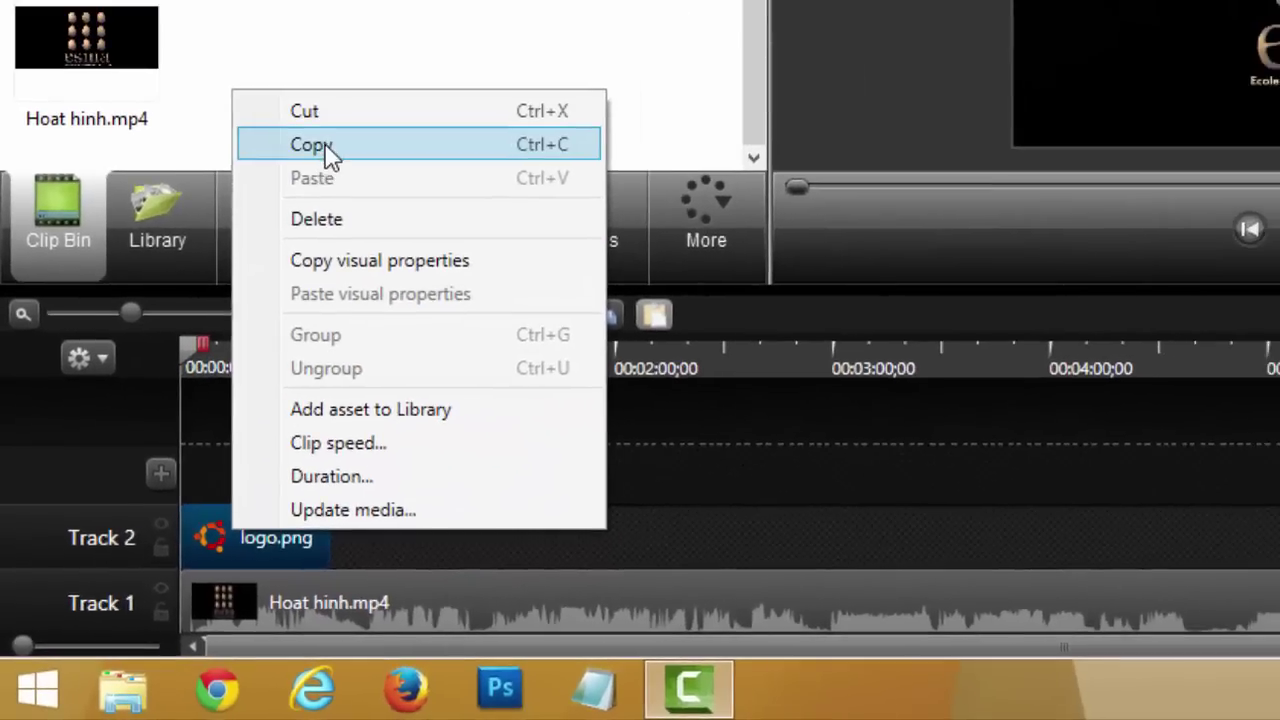
left_click(331, 157)
left_click_drag(183, 357, 446, 362)
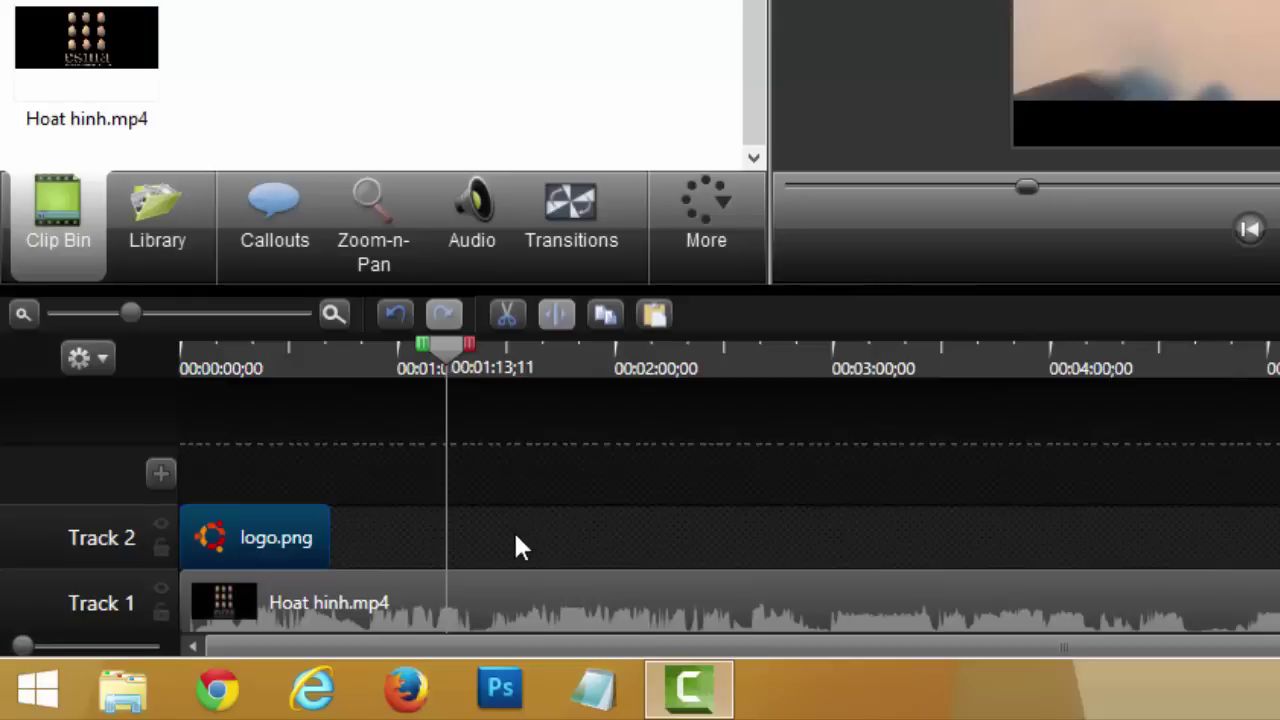
right_click(513, 529)
left_click(646, 150)
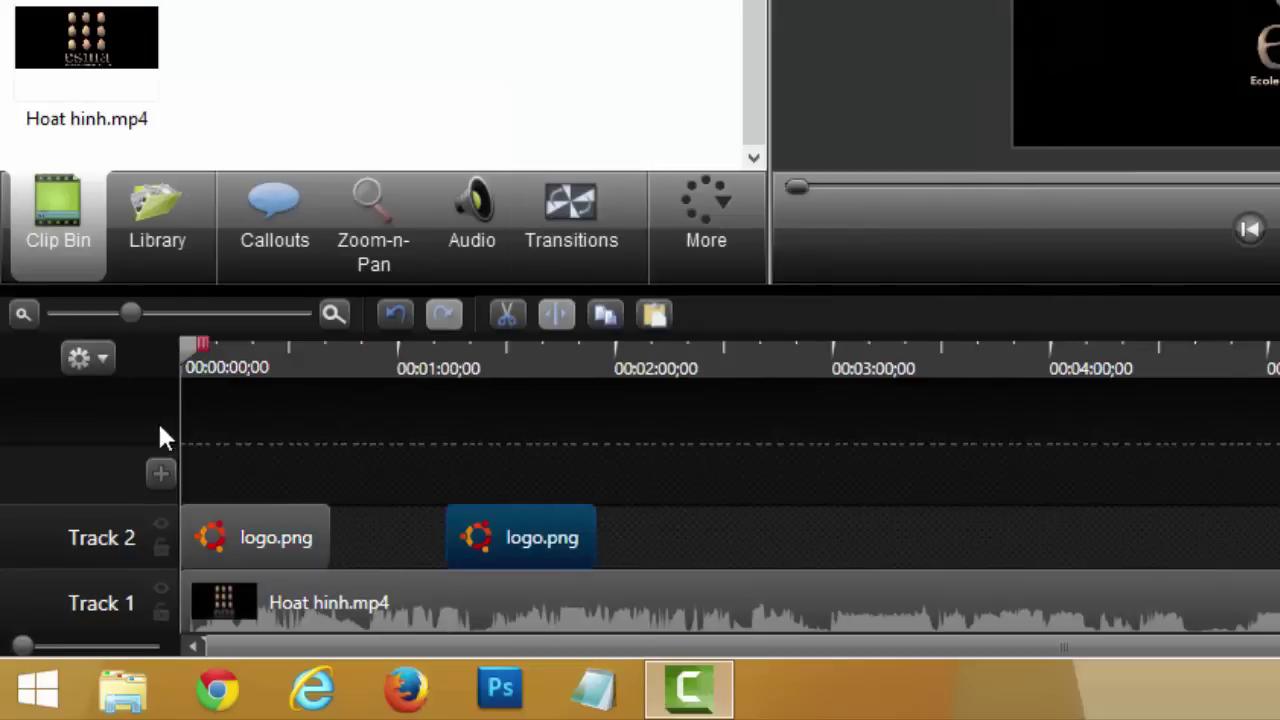
Step: Preview the video from about 0:00:28 past the end of the first logo clip, then check the second logo clip at 0:01:13;11
left_click_drag(185, 360, 340, 385)
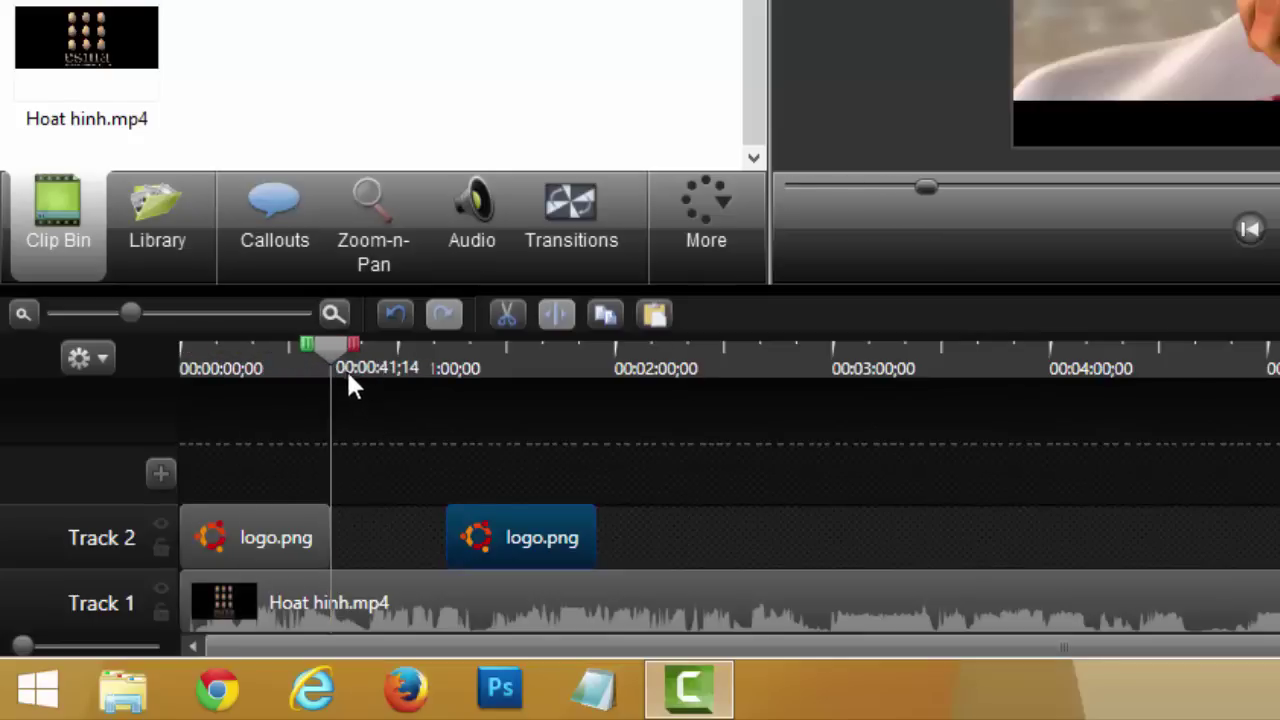
mouse_move(327, 349)
left_mouse_down()
mouse_move(348, 362)
mouse_move(334, 368)
mouse_move(355, 350)
mouse_move(330, 360)
left_mouse_up()
left_click(288, 366)
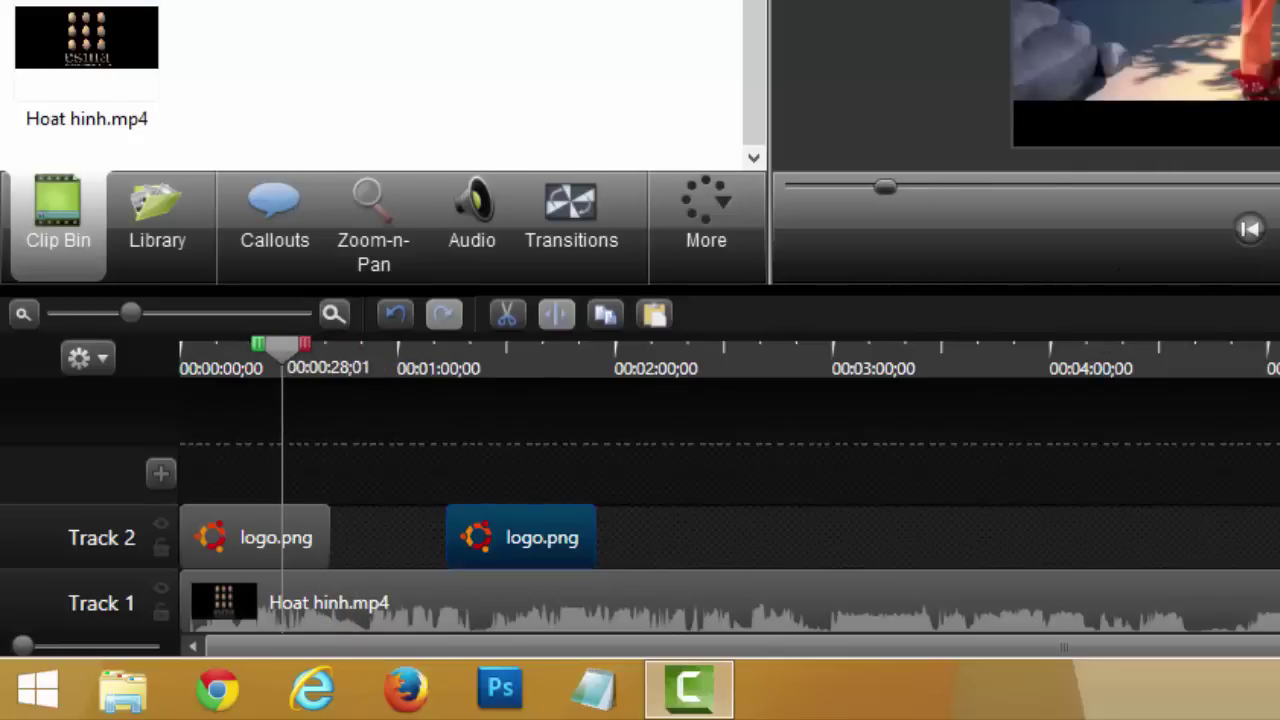
key("space")
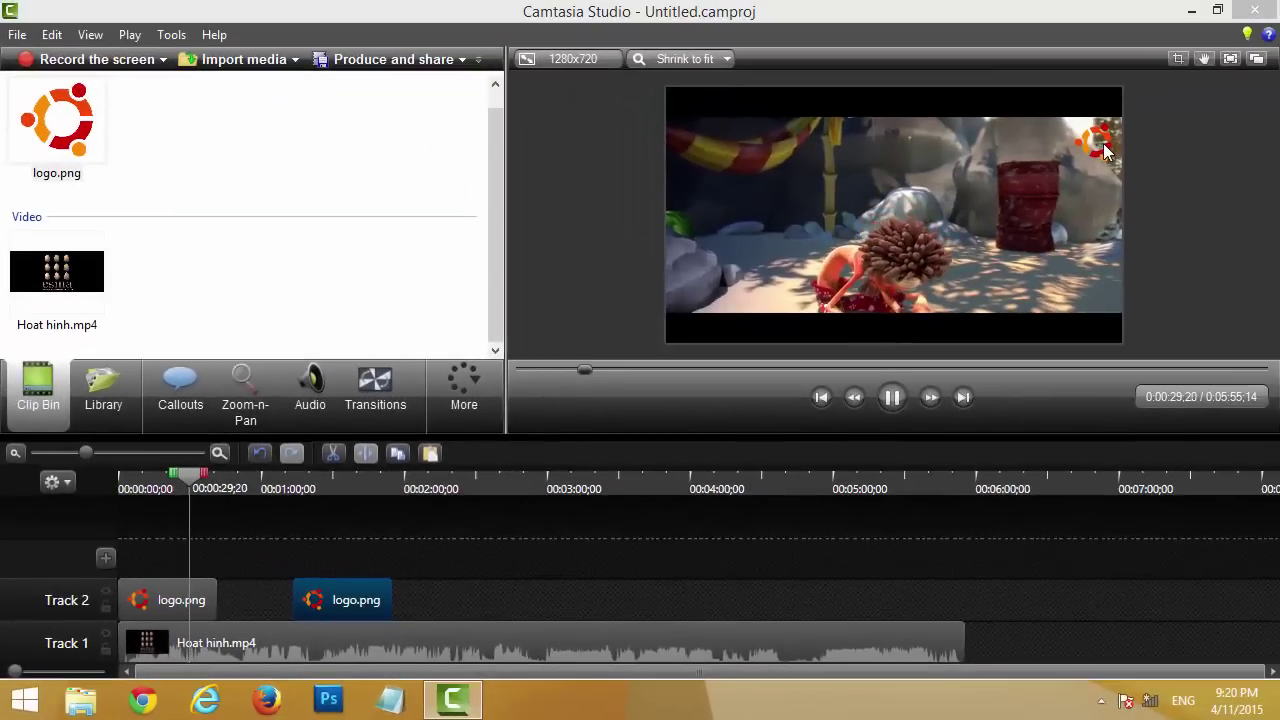
left_click(206, 477)
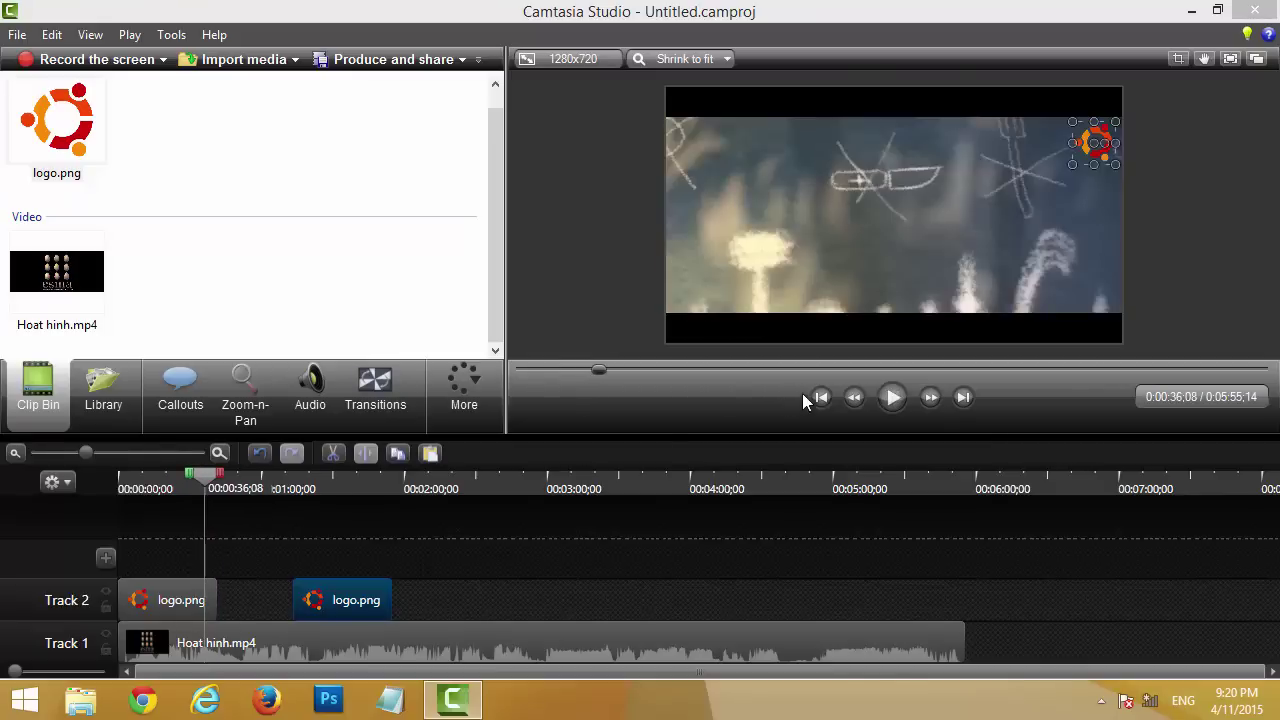
left_click(889, 398)
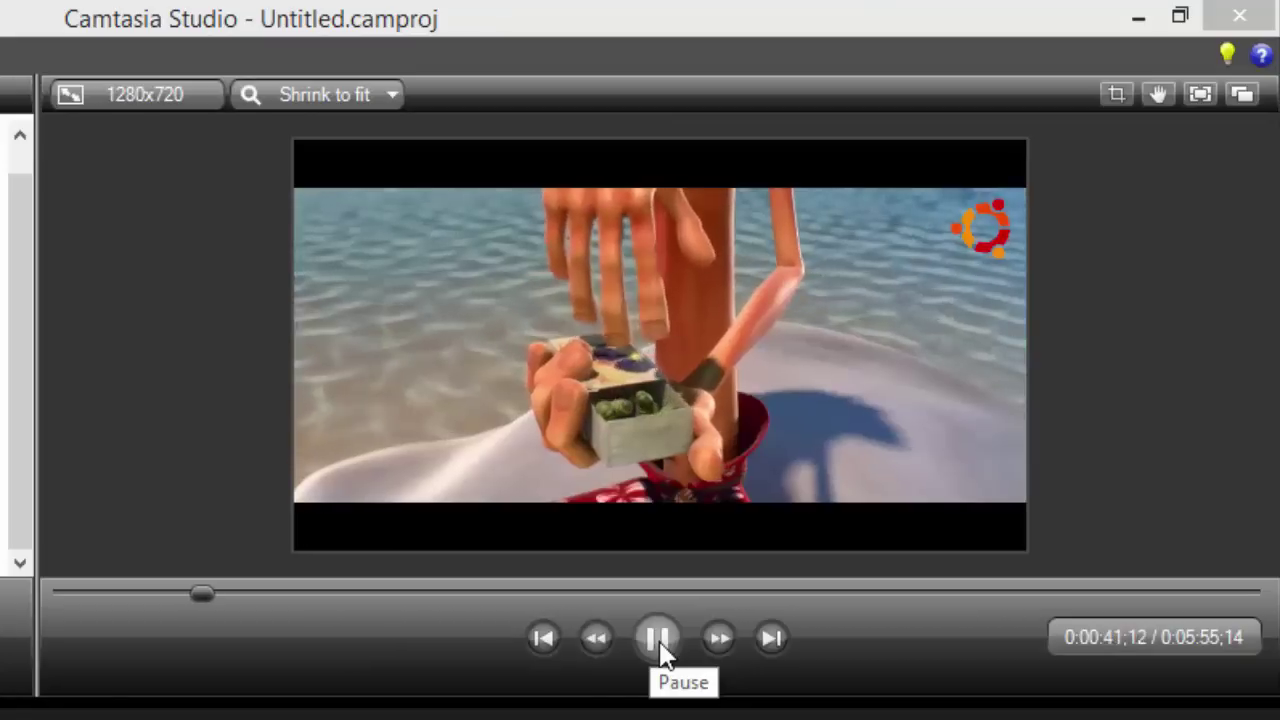
left_click(660, 645)
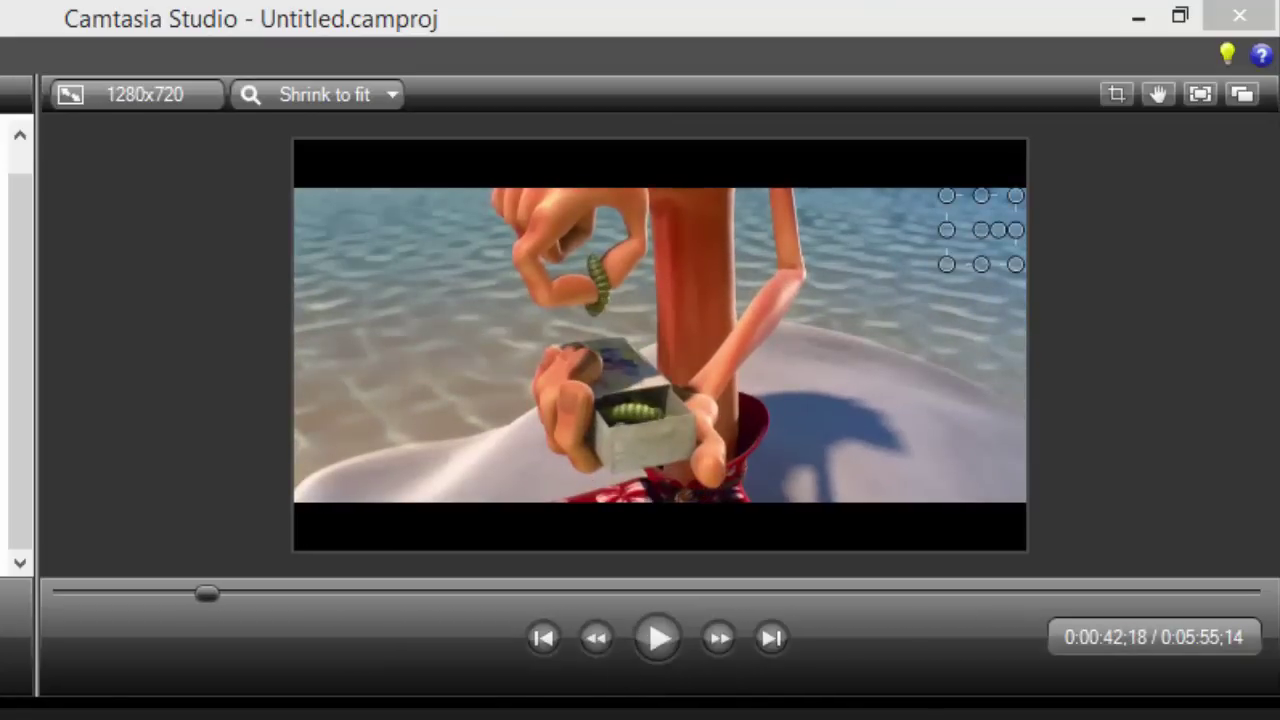
left_click_drag(206, 593, 300, 593)
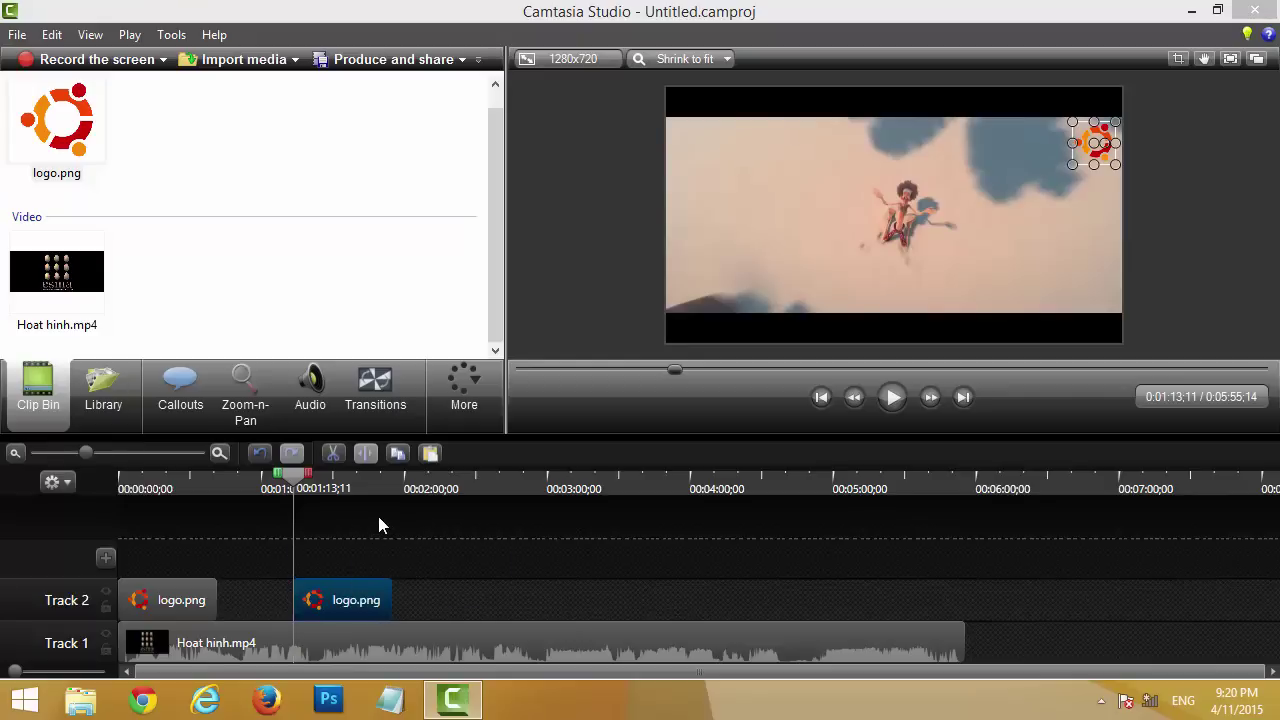
Step: Delete the duplicate logo clip on Track 2 and extend the remaining logo.png clip to the end of the video
key("Delete")
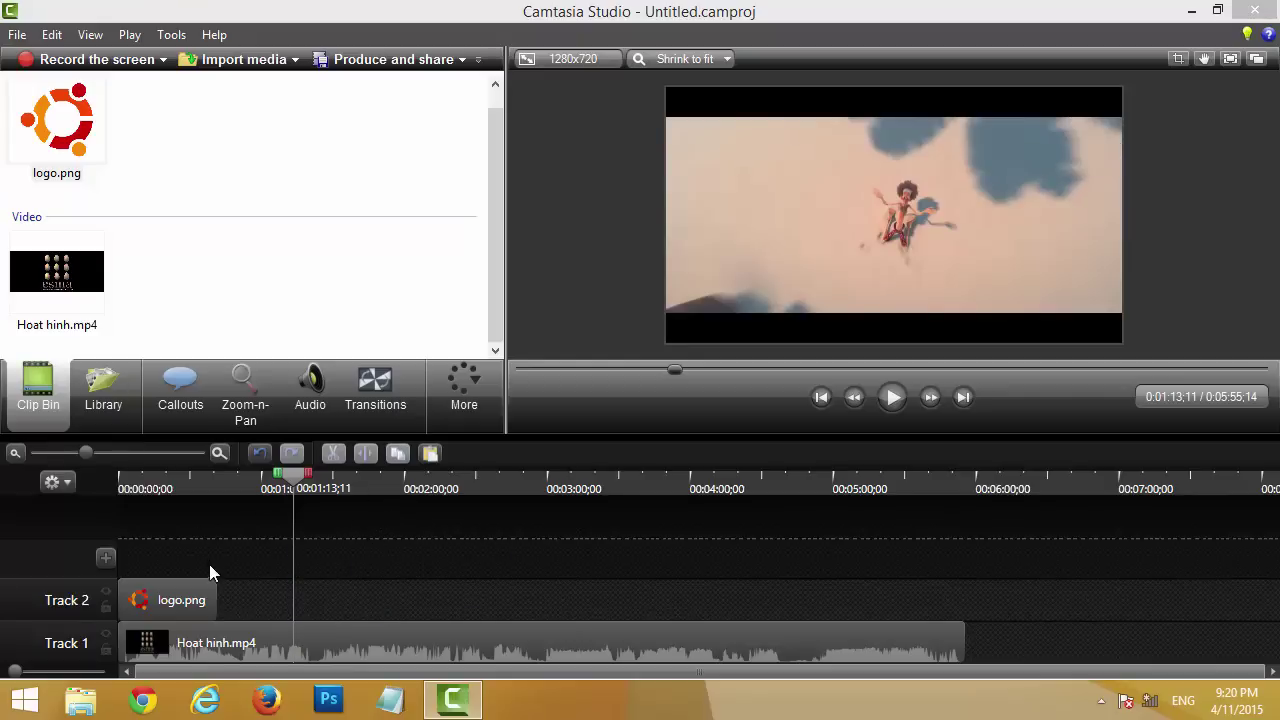
left_click_drag(213, 592, 965, 582)
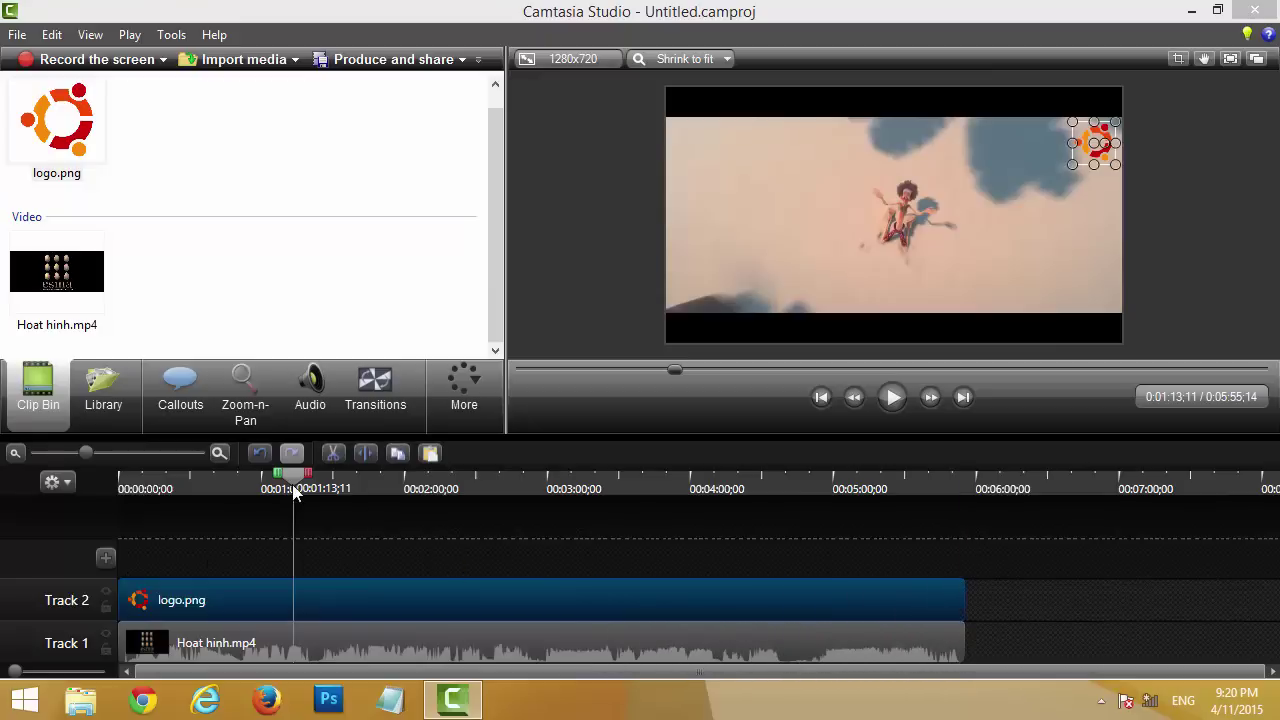
left_click_drag(289, 478, 94, 476)
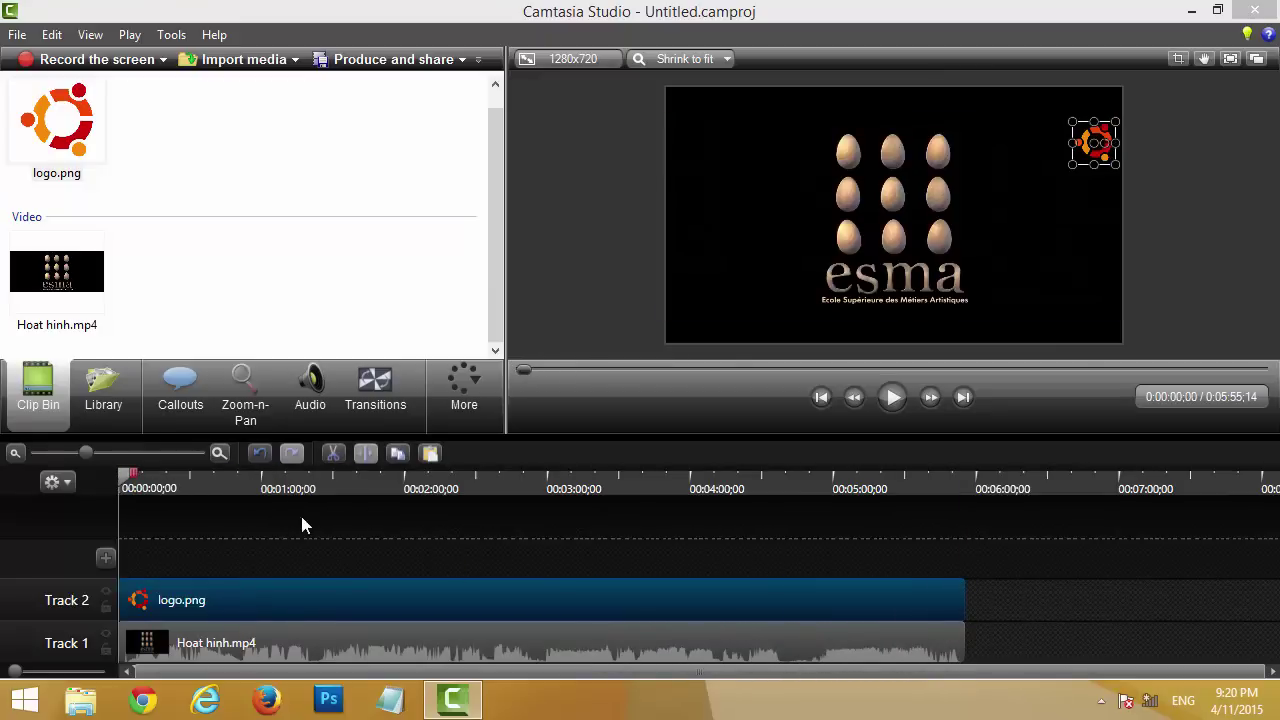
left_click(1049, 615)
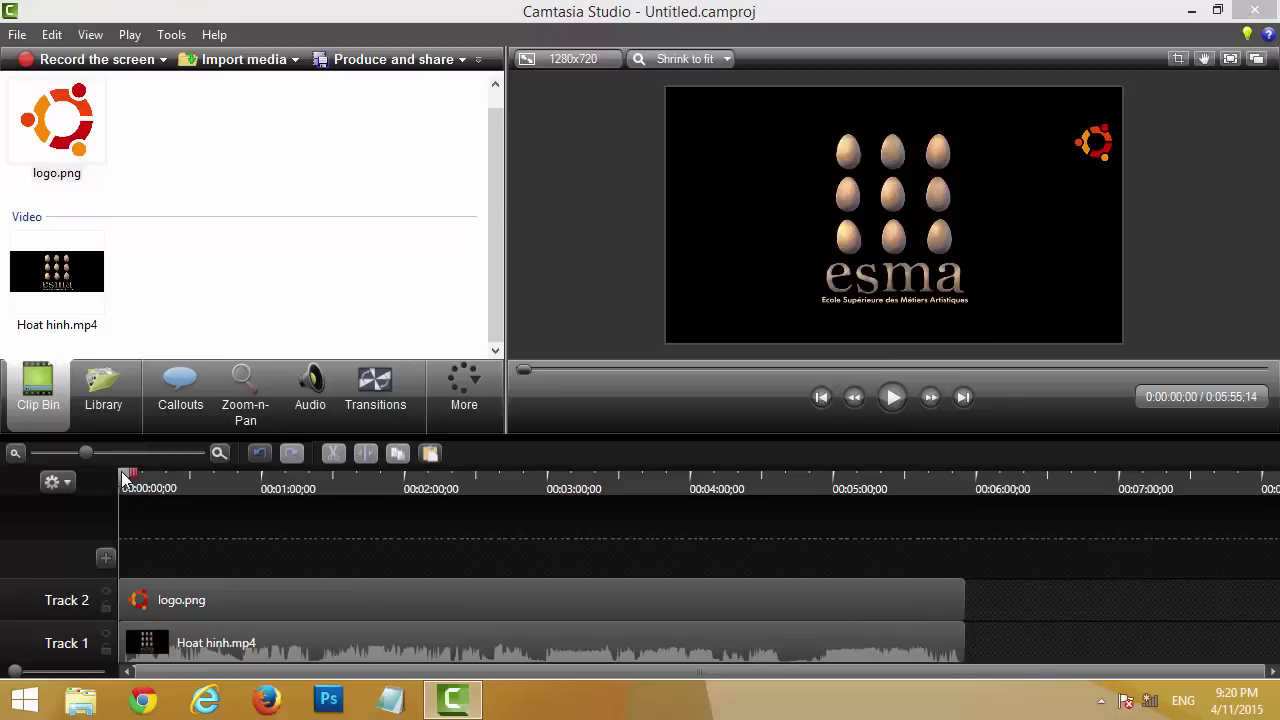
Step: Add a text callout reading "Robinson" at 0:00:26;26 and place it over the lower-left part of the video picture
left_click_drag(124, 480, 187, 480)
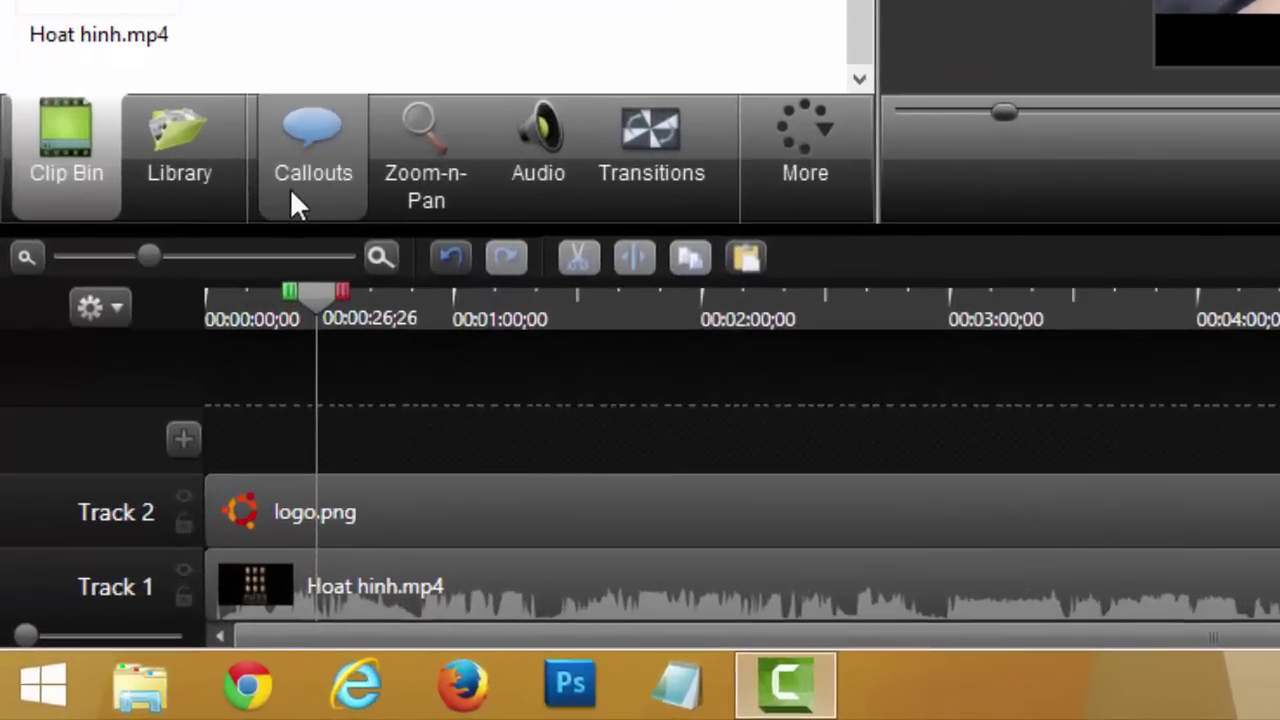
left_click(303, 200)
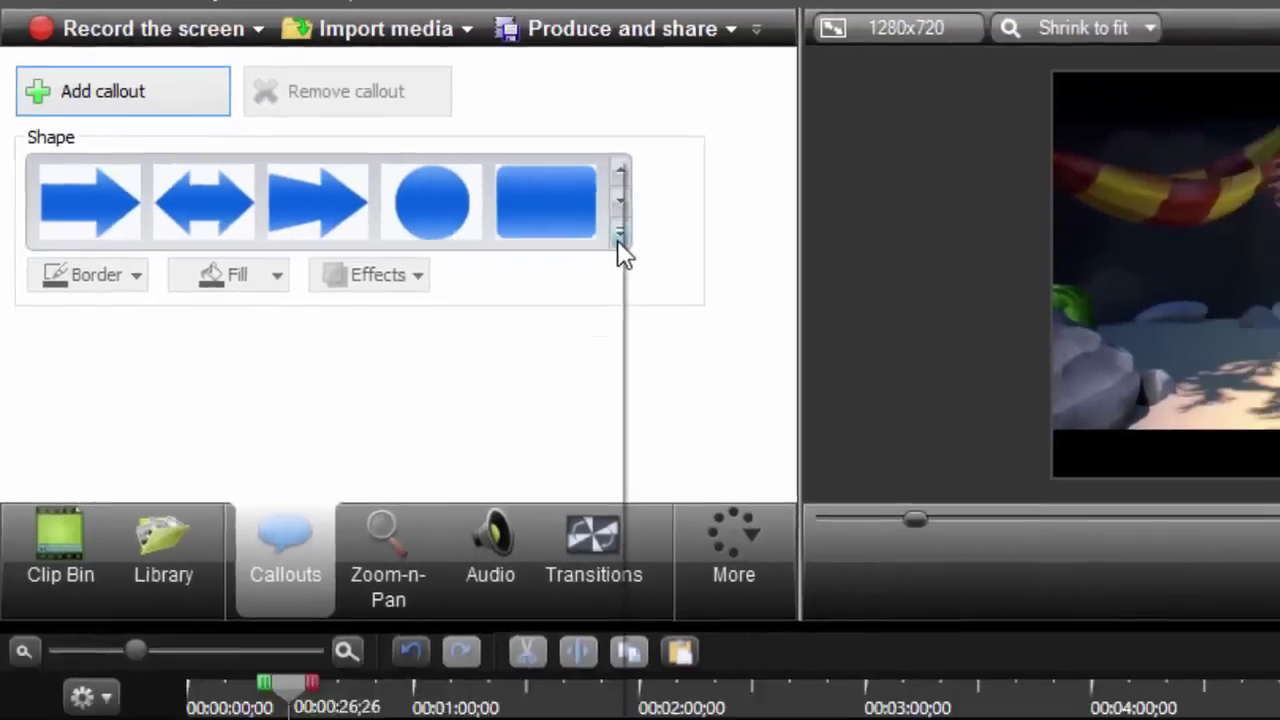
left_click(680, 254)
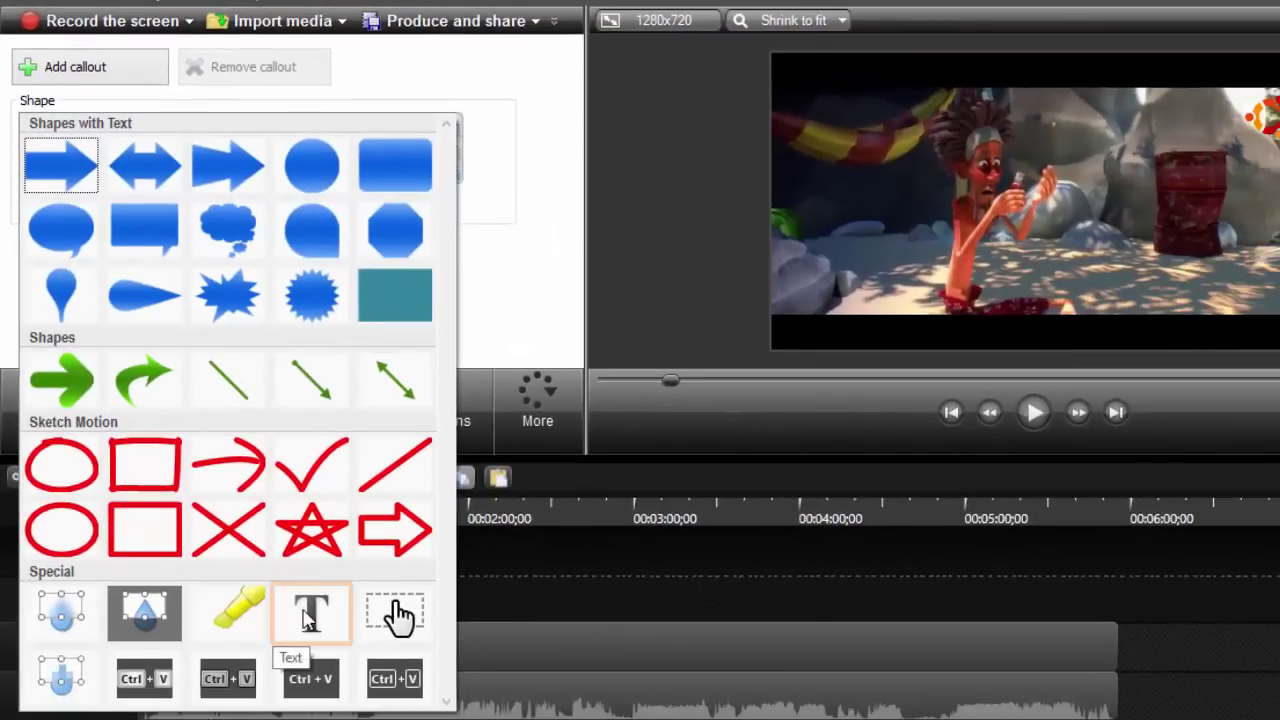
left_click(307, 617)
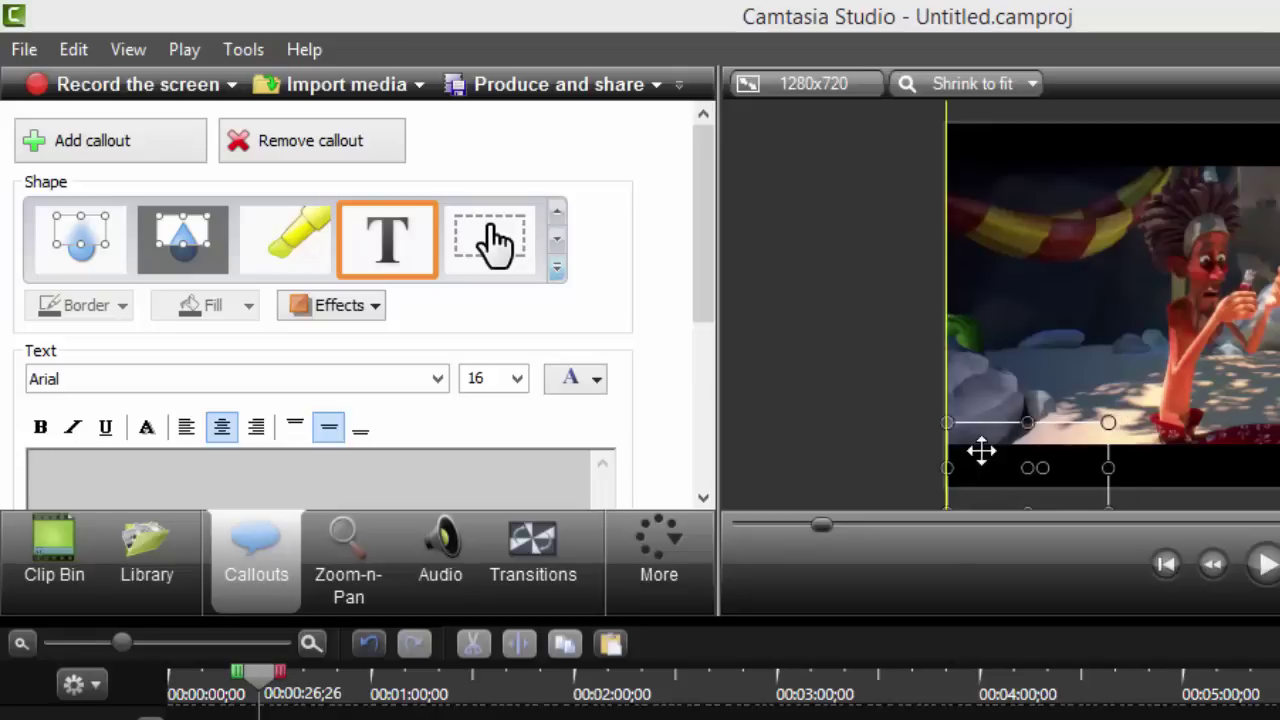
left_click_drag(981, 452, 1010, 412)
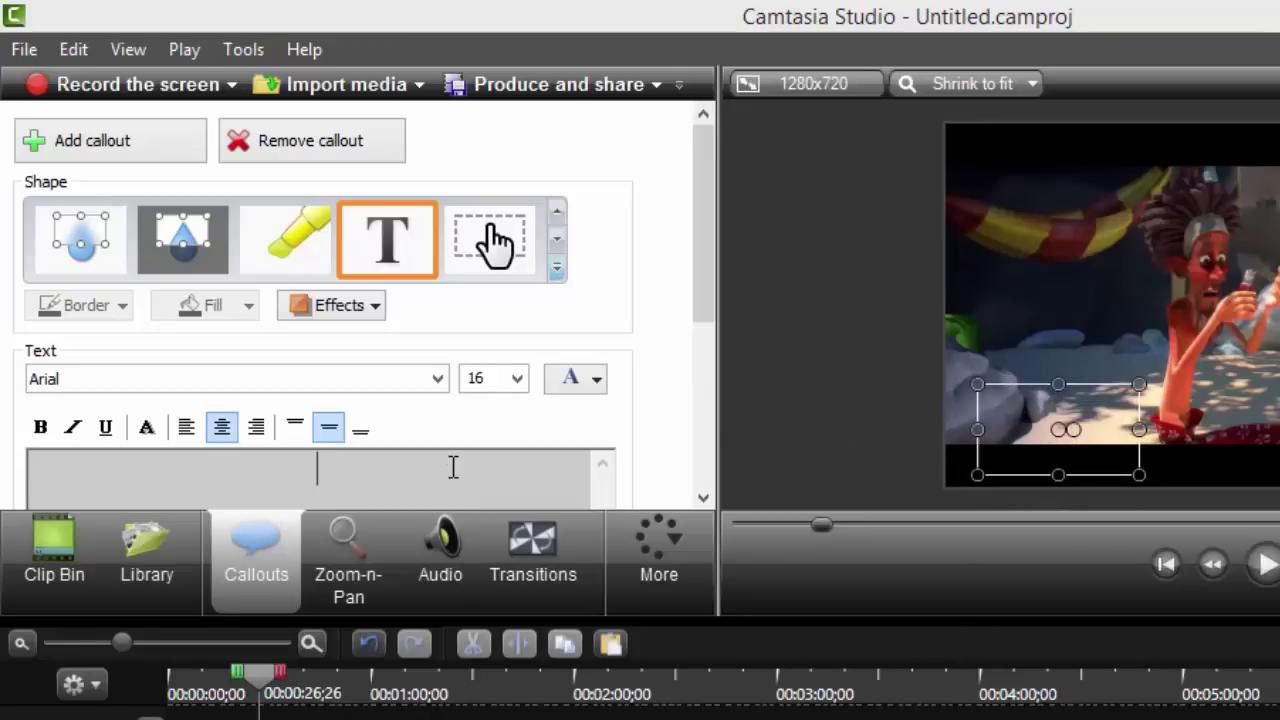
left_click(453, 467)
type("Rob")
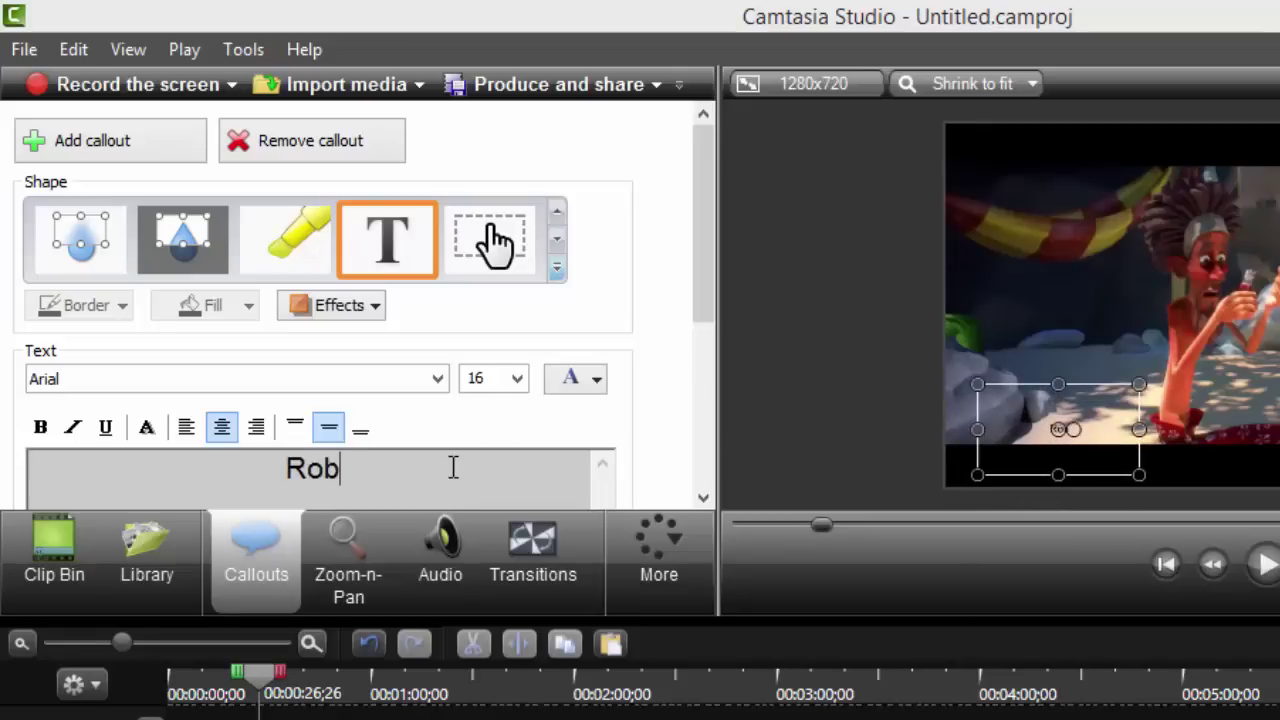
type("inson")
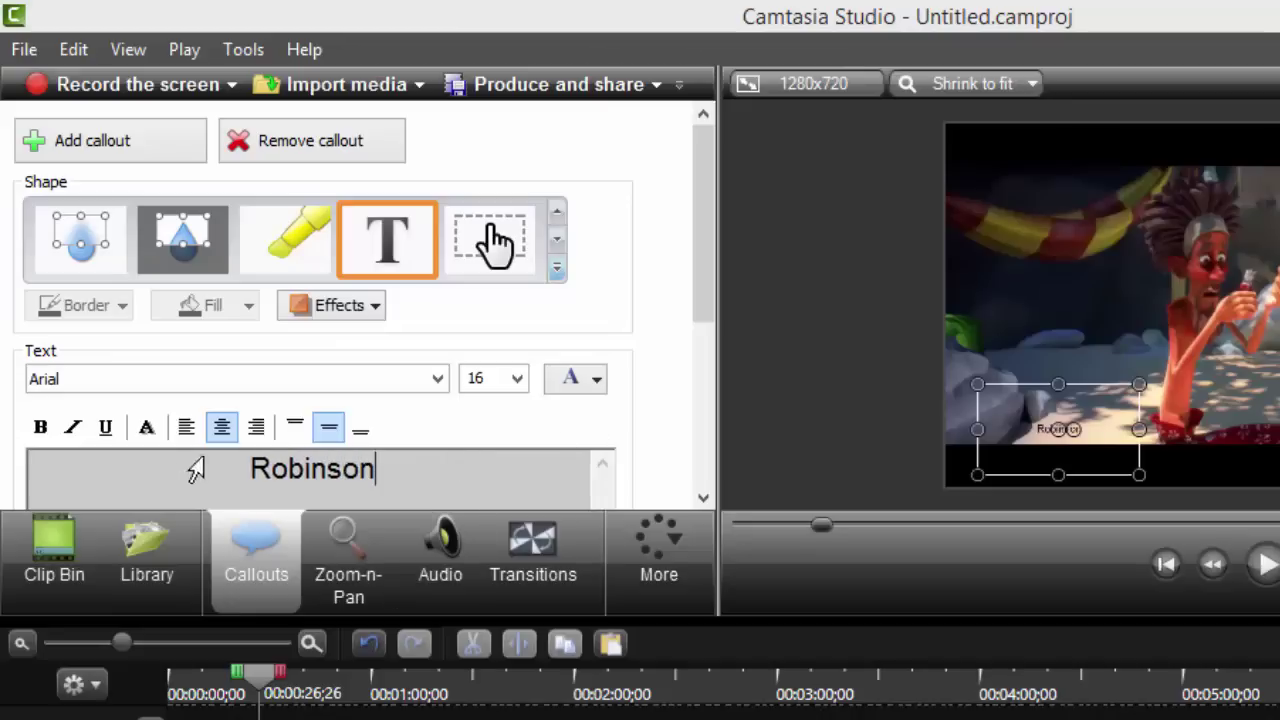
Step: Set the "Robinson" callout text to font size 48 and color it white
left_click_drag(377, 468, 230, 468)
left_click(518, 378)
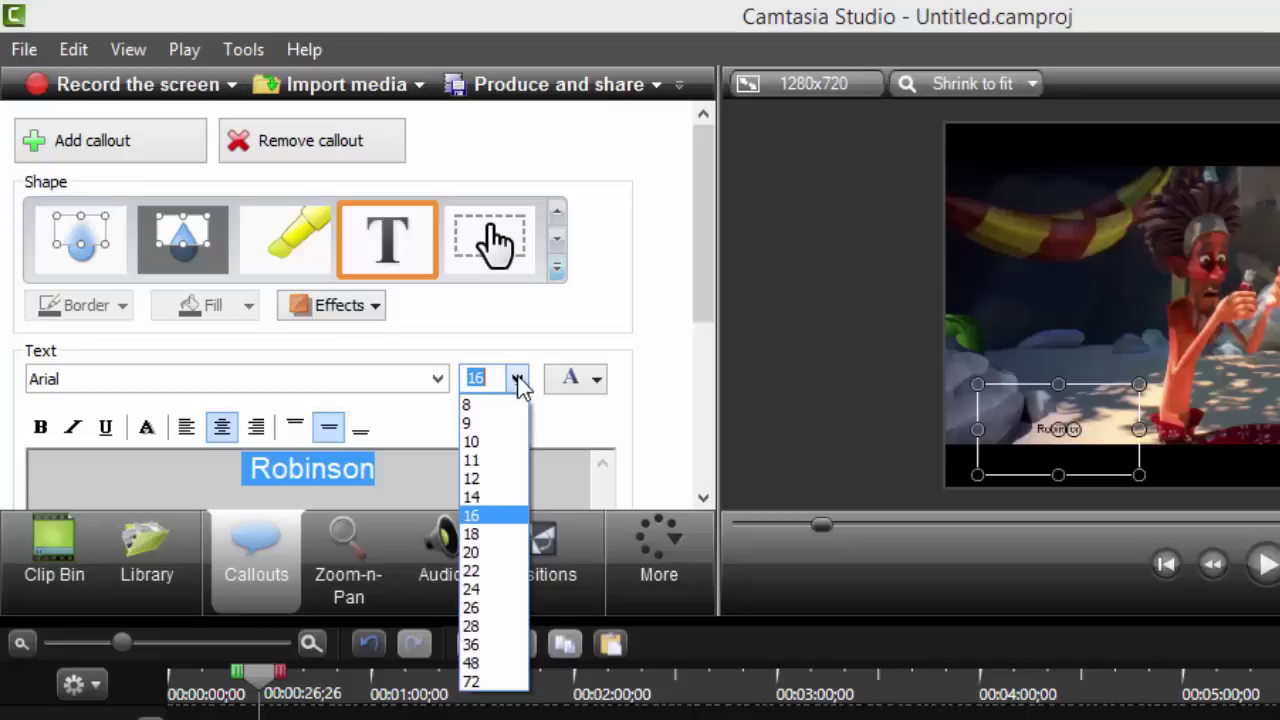
left_click(472, 571)
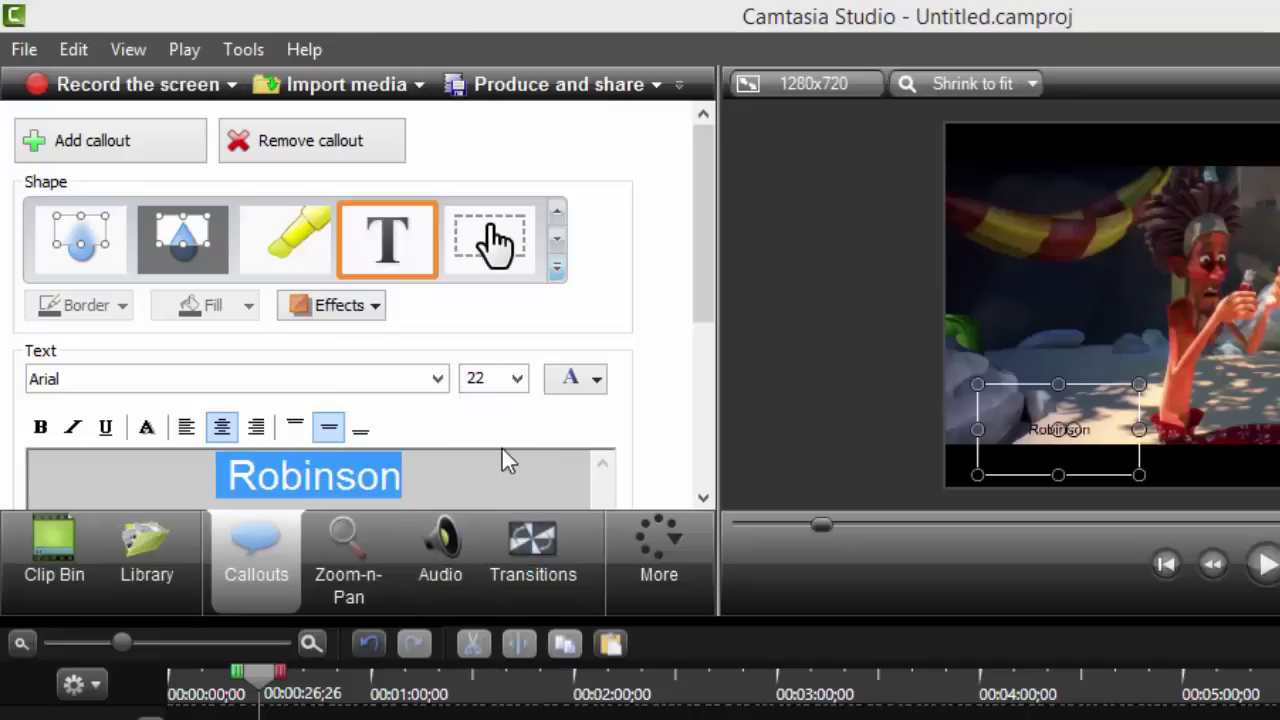
left_click(497, 380)
left_click(478, 672)
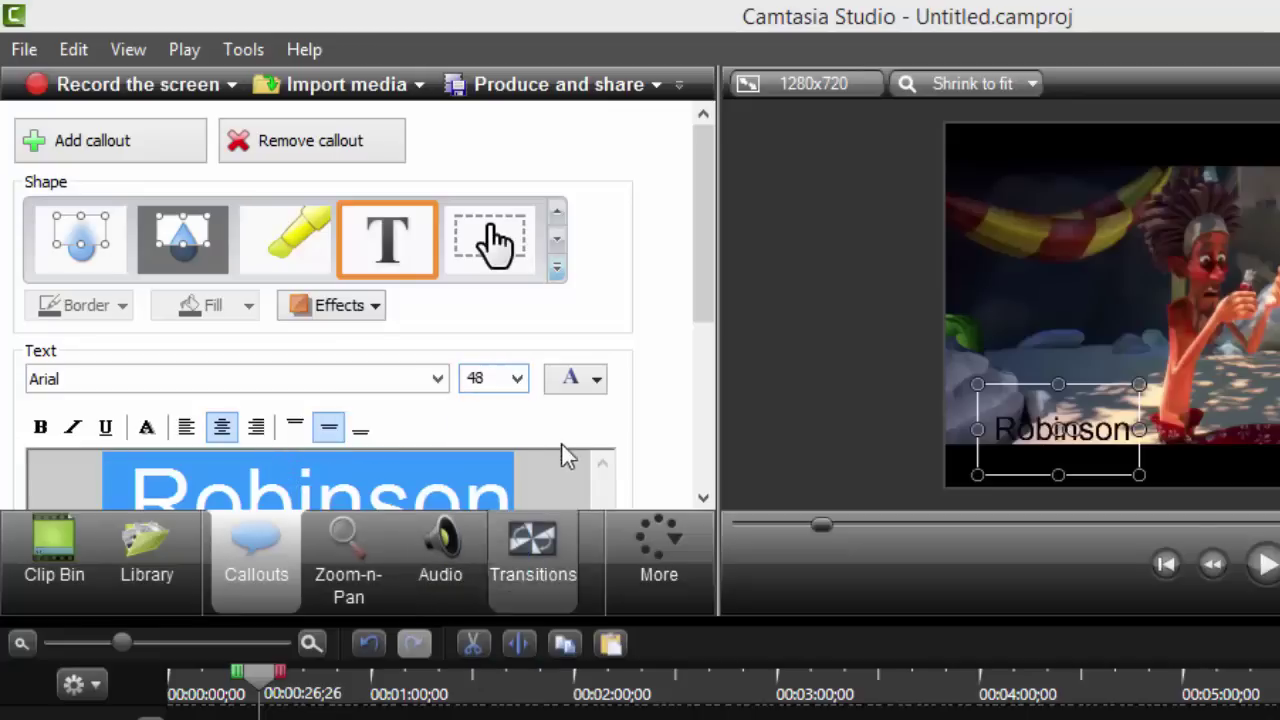
left_click(597, 380)
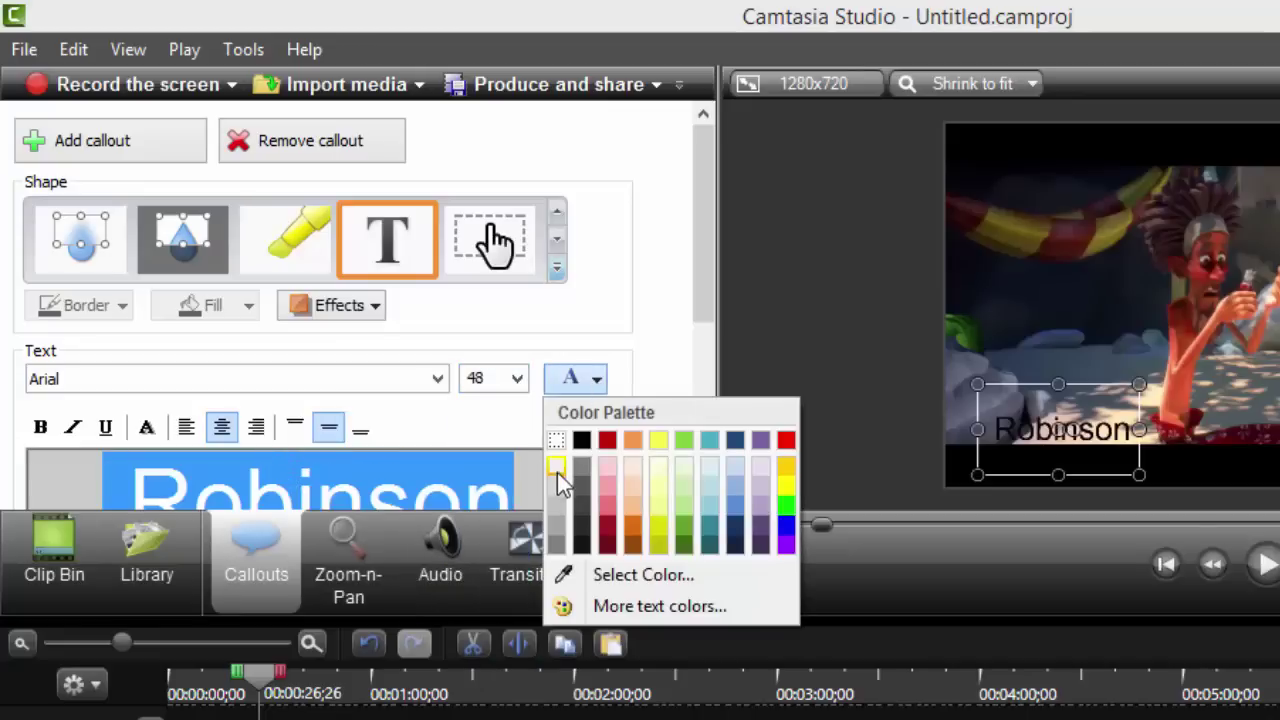
left_click(557, 472)
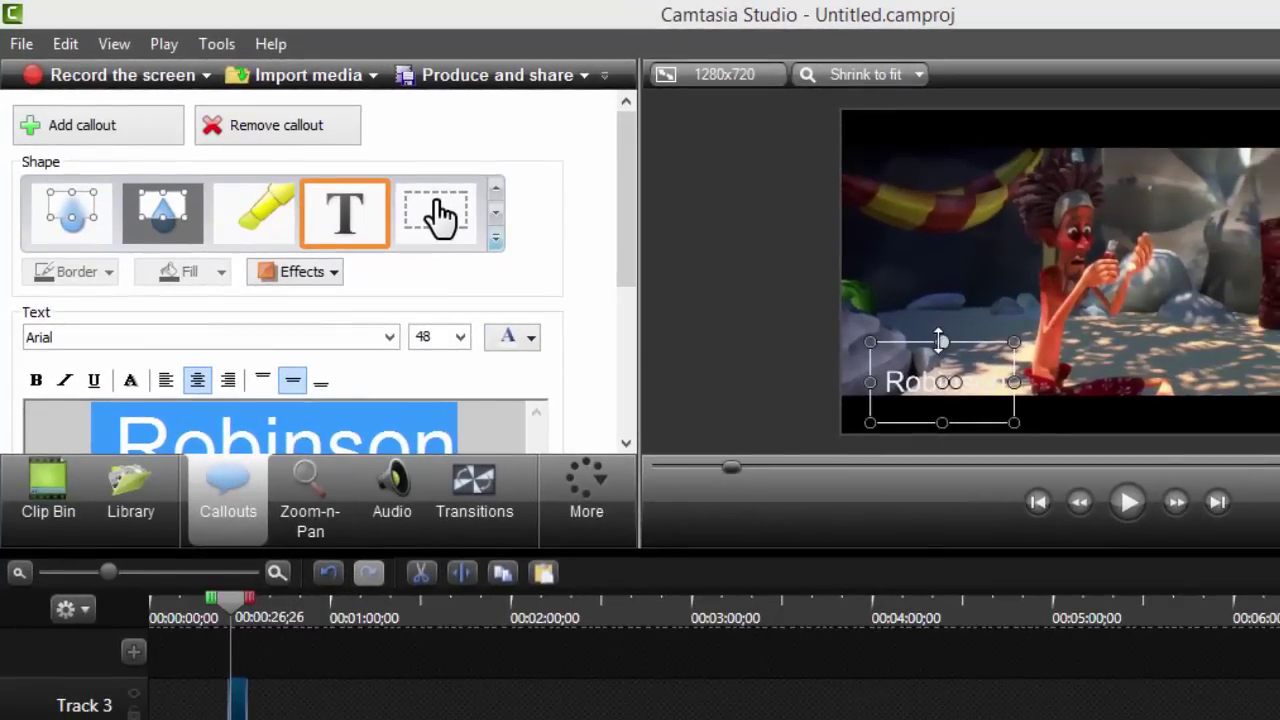
Step: Place the callout in the black bar at the picture's lower-left corner and stretch its Track 3 clip across the whole video
left_click_drag(932, 392, 895, 418)
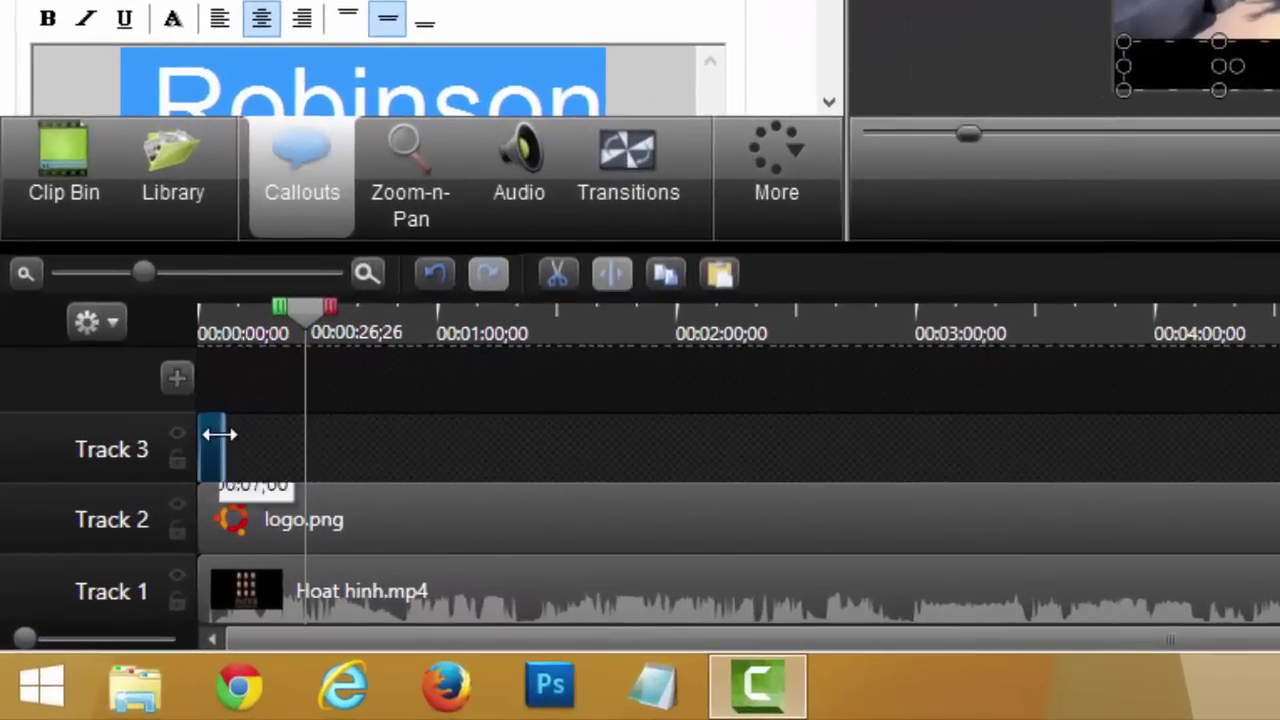
left_click_drag(220, 434, 1279, 403)
left_click_drag(1207, 463, 1279, 456)
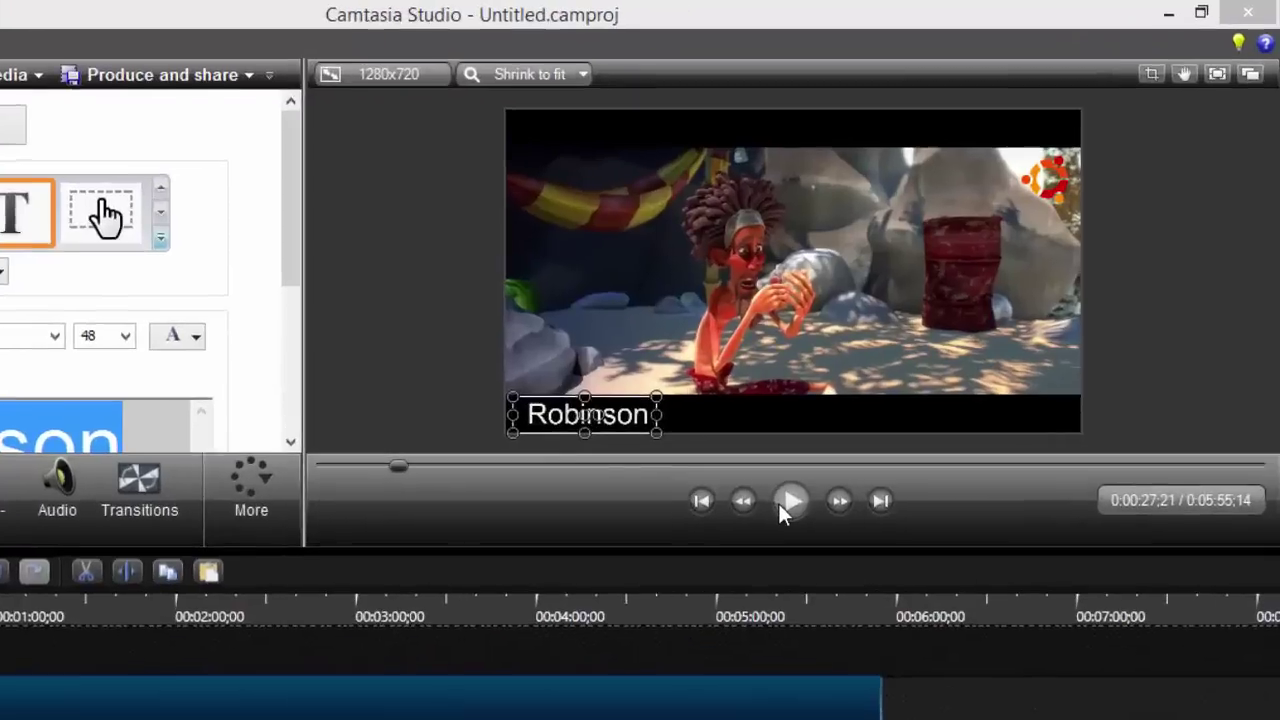
Step: Preview the video with the logo and text callout from about 0:00:27 to 0:00:33;21, and minimize the program window
left_click(892, 397)
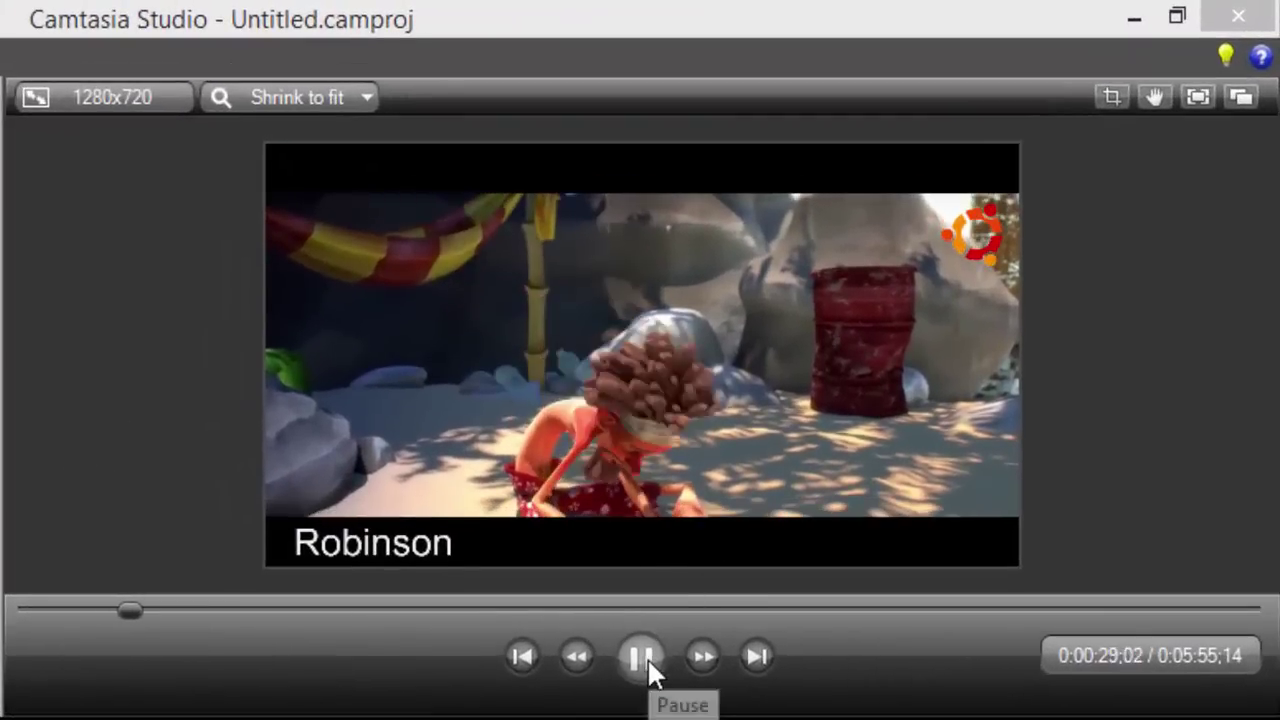
left_click(640, 657)
left_click(437, 553)
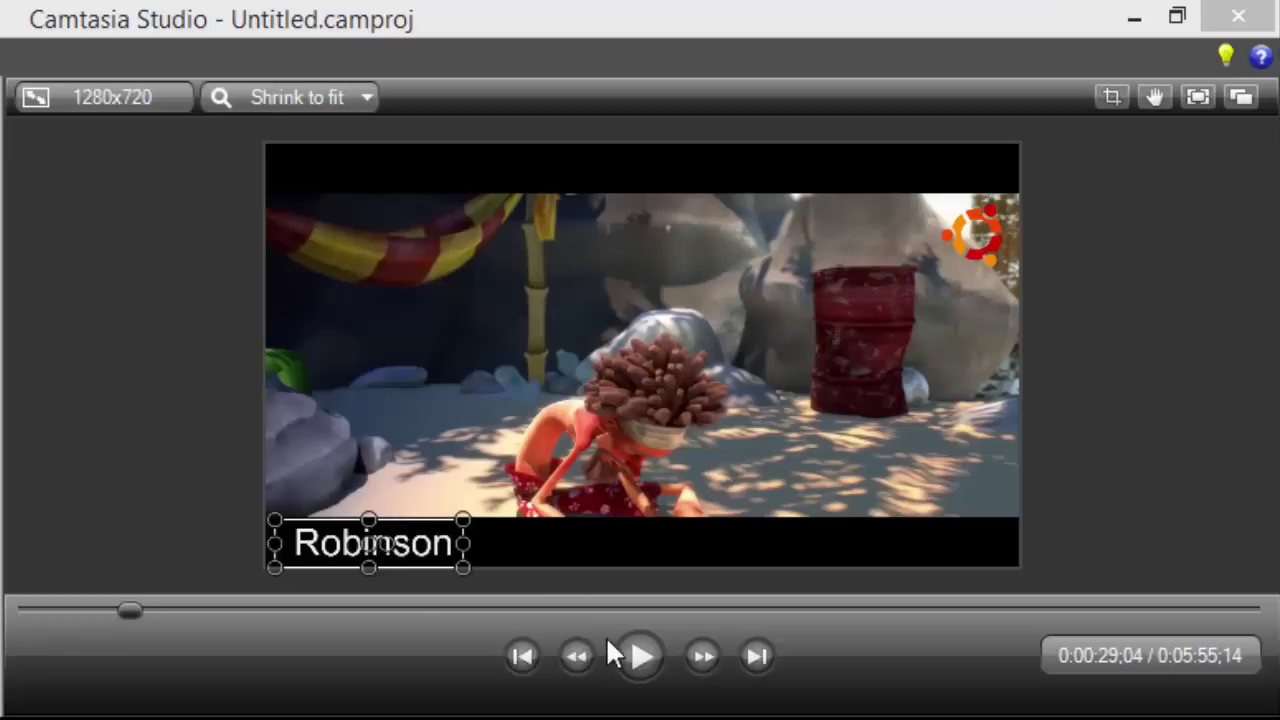
left_click(642, 655)
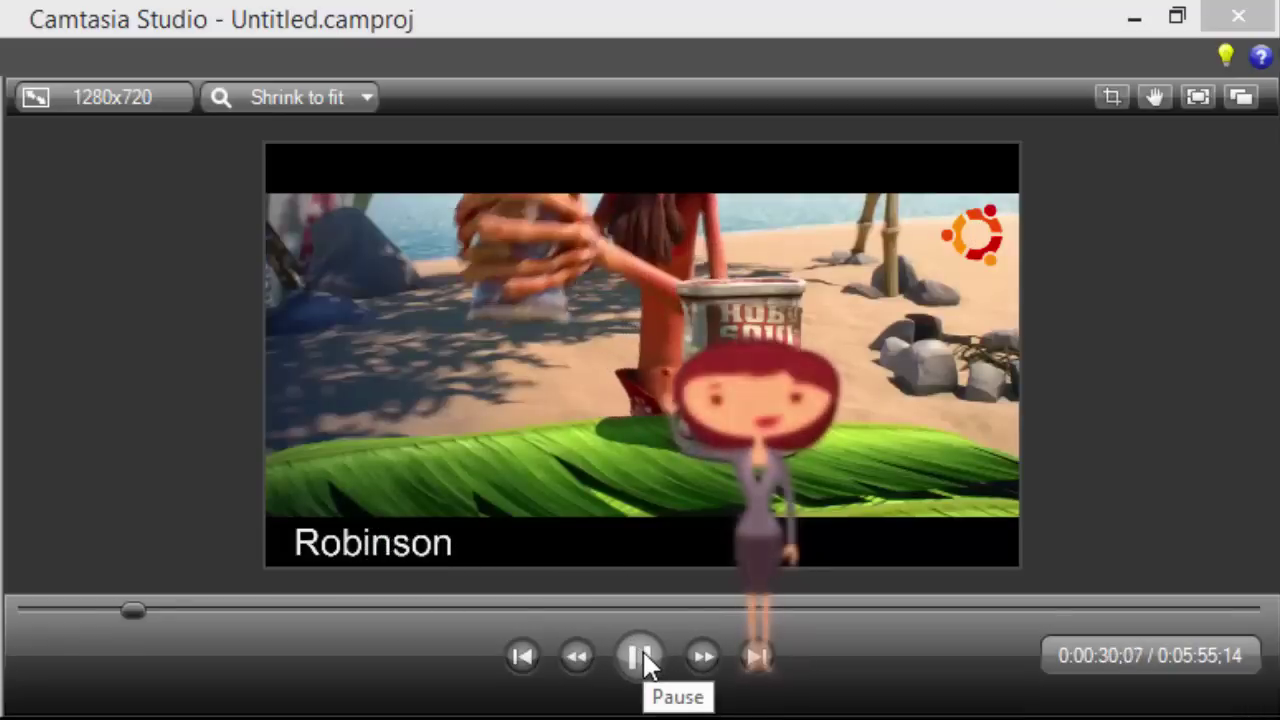
left_click(645, 652)
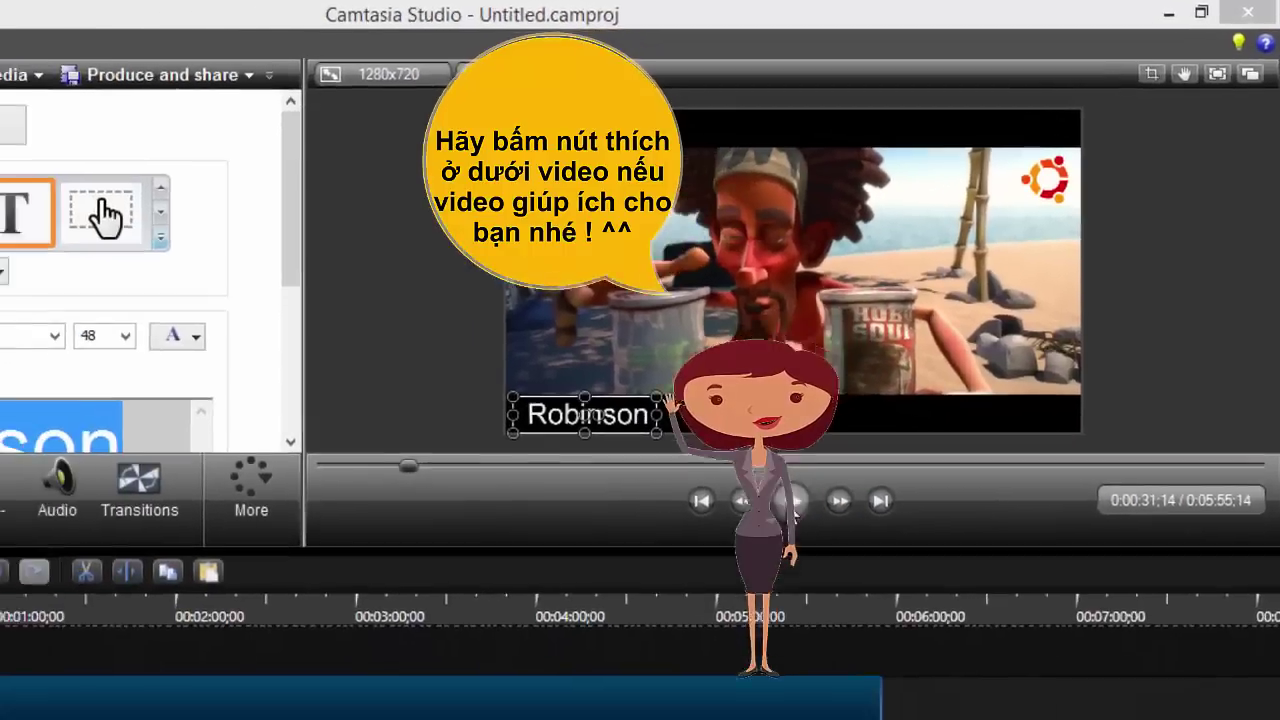
left_click(665, 630)
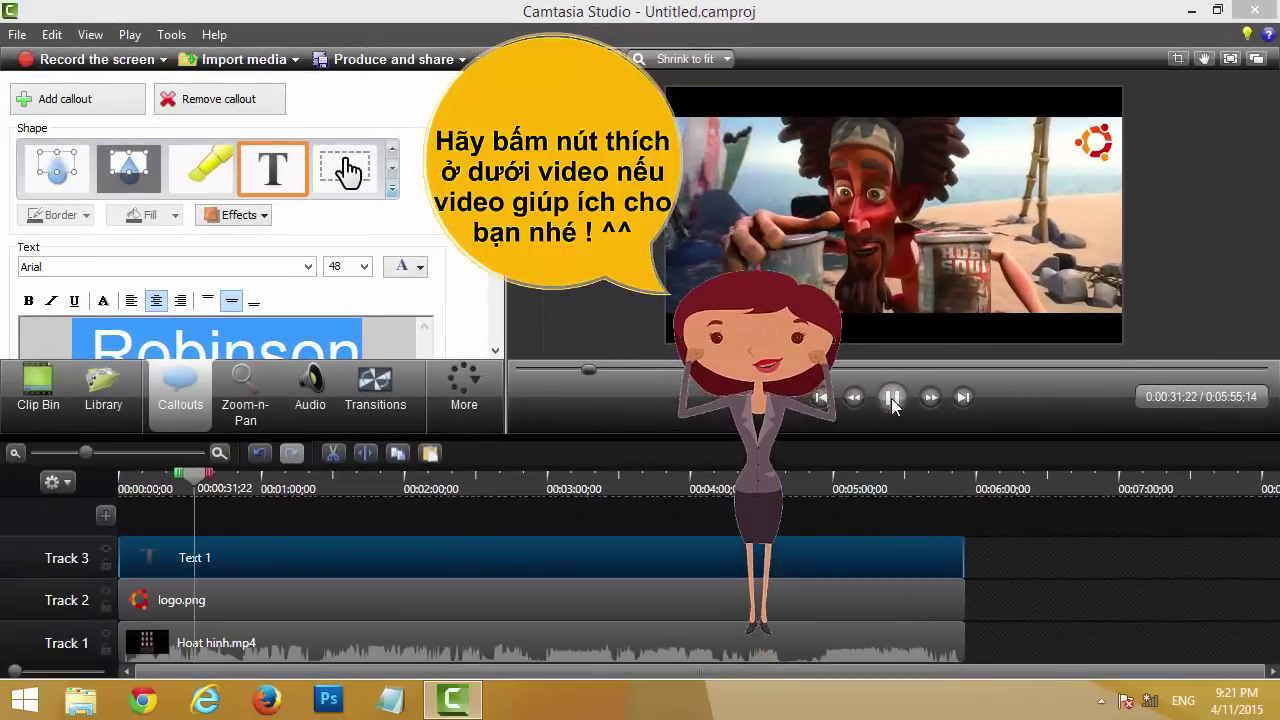
left_click(891, 398)
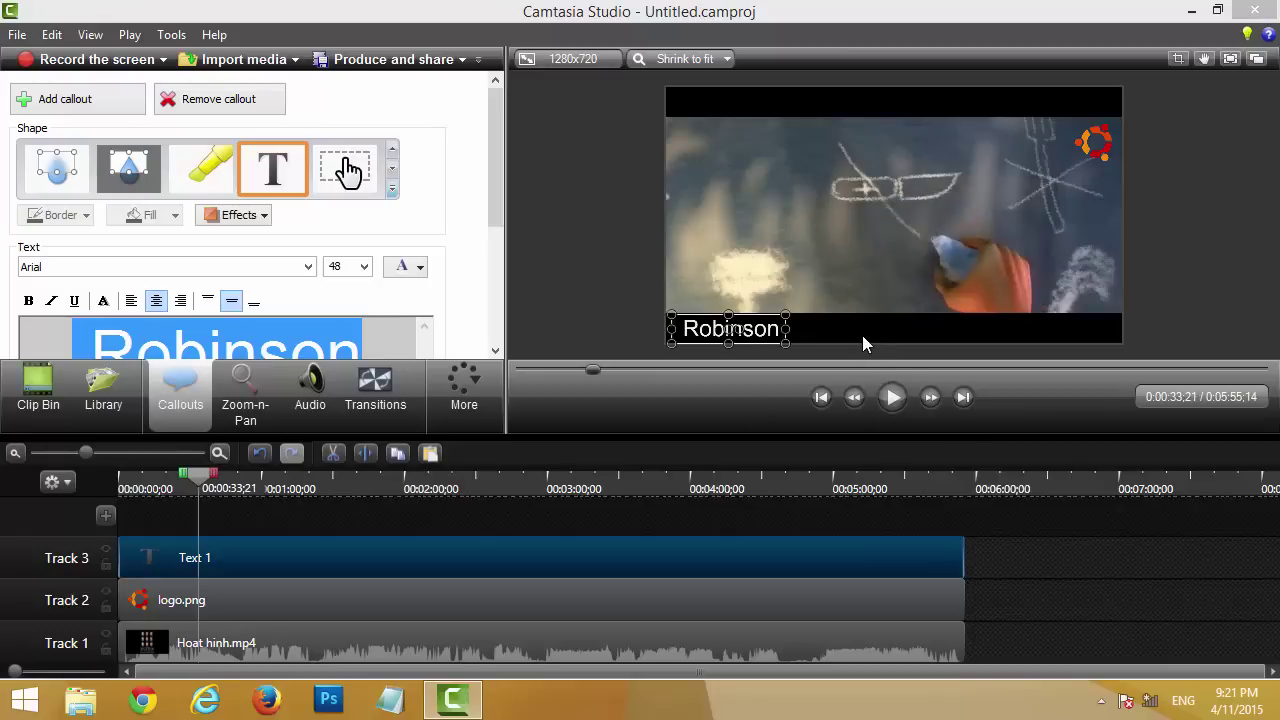
left_click(1008, 562)
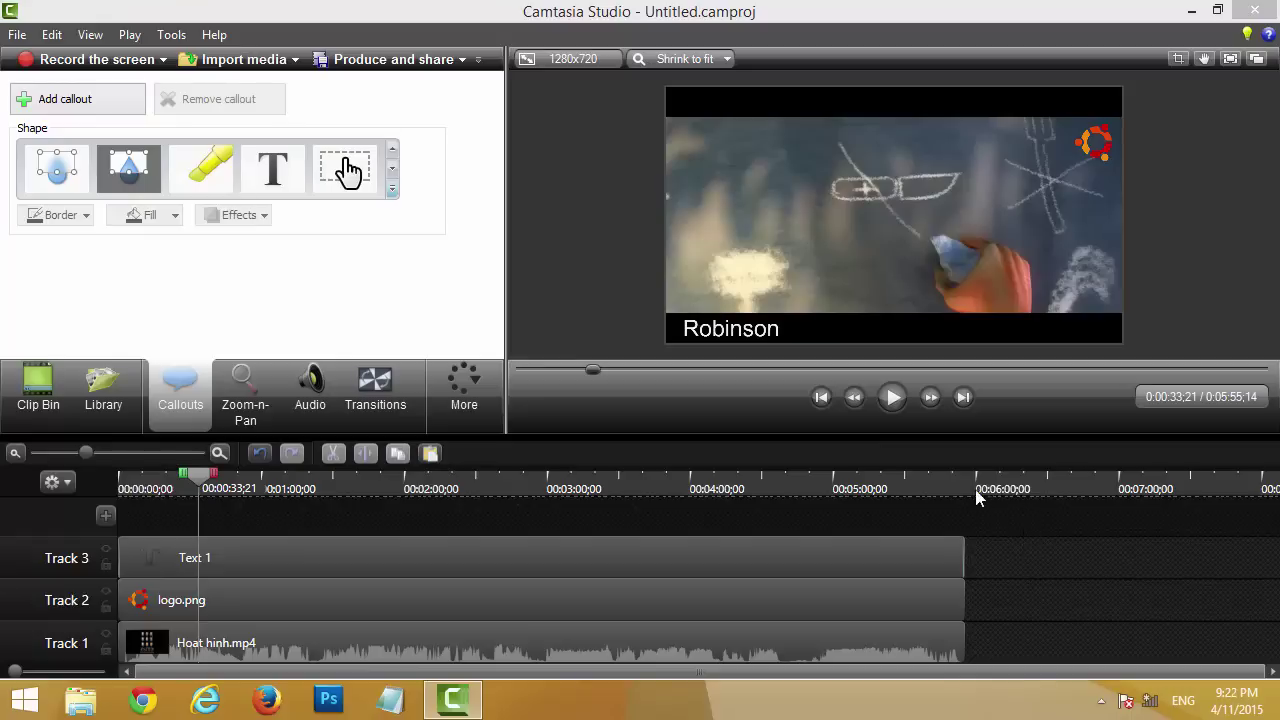
left_click(1190, 12)
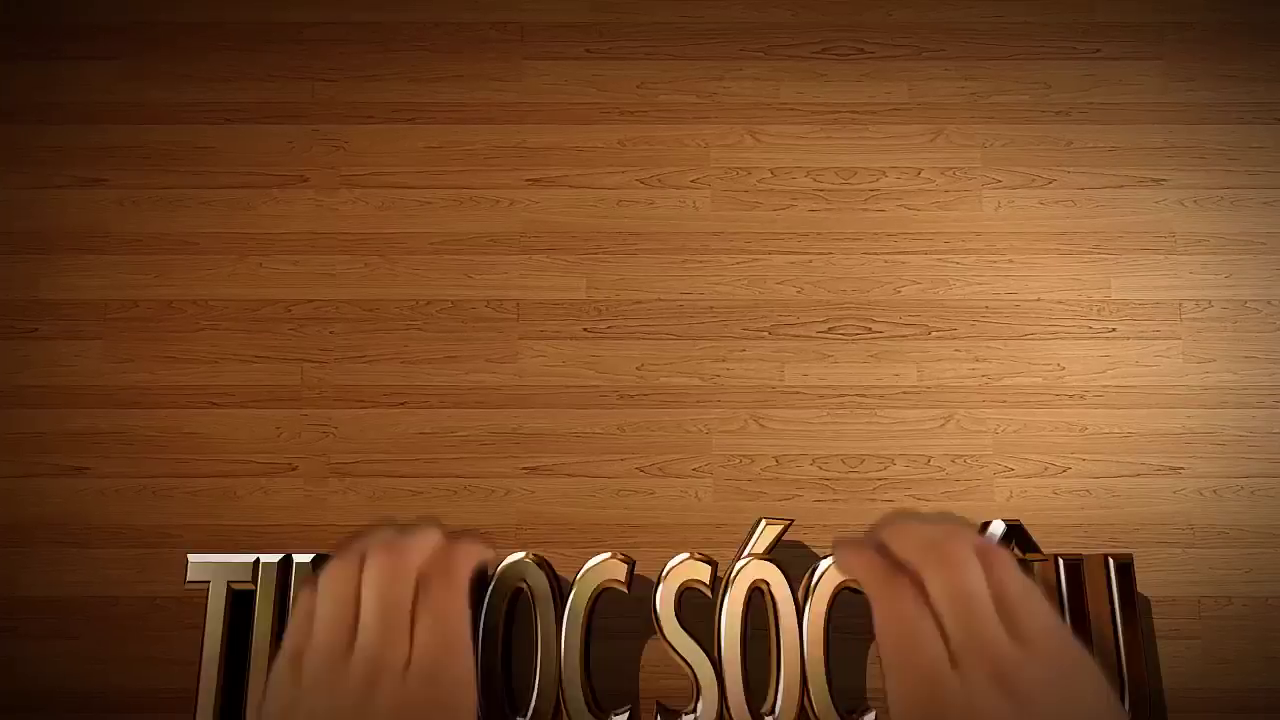